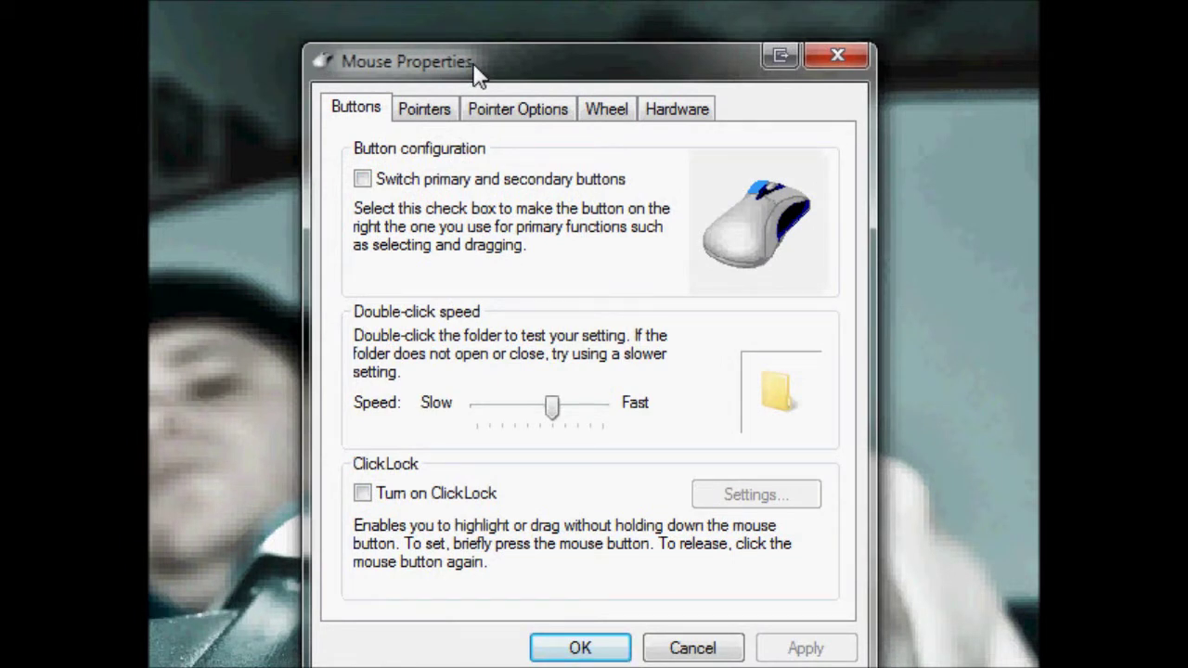
On Pointer Options, leave Enhance pointer precision unchecked, then apply and confirm with OK.
{"action": "left_click", "coordinate": [518, 112]}
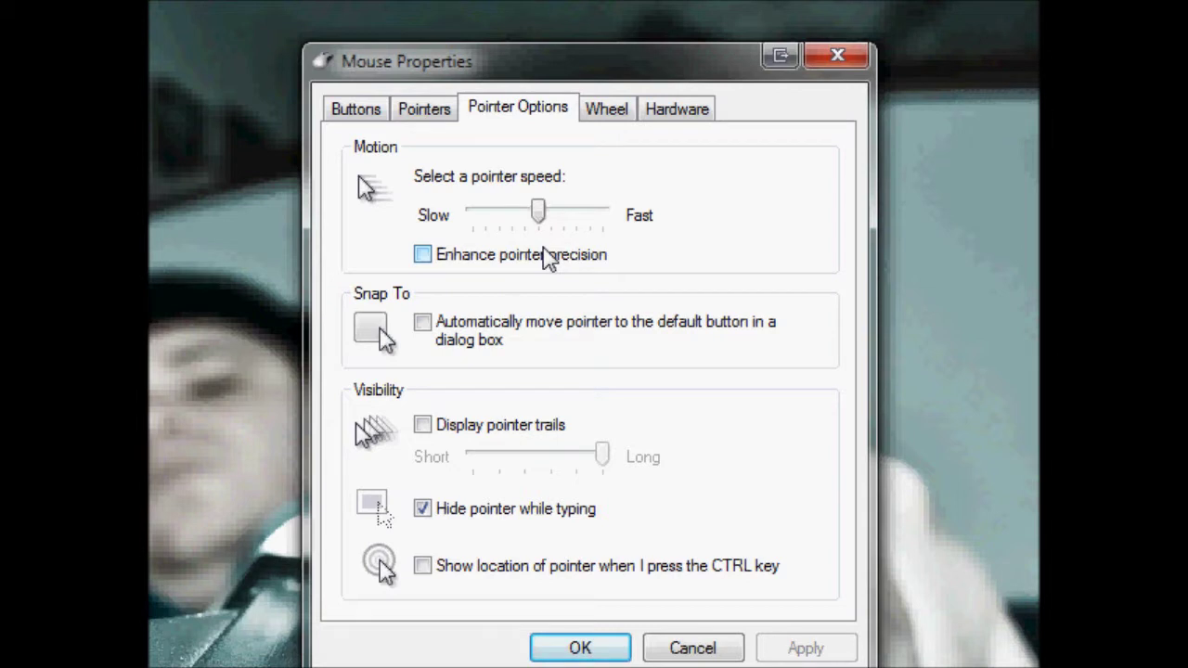
{"action": "left_click", "coordinate": [460, 267]}
{"action": "left_click", "coordinate": [460, 267]}
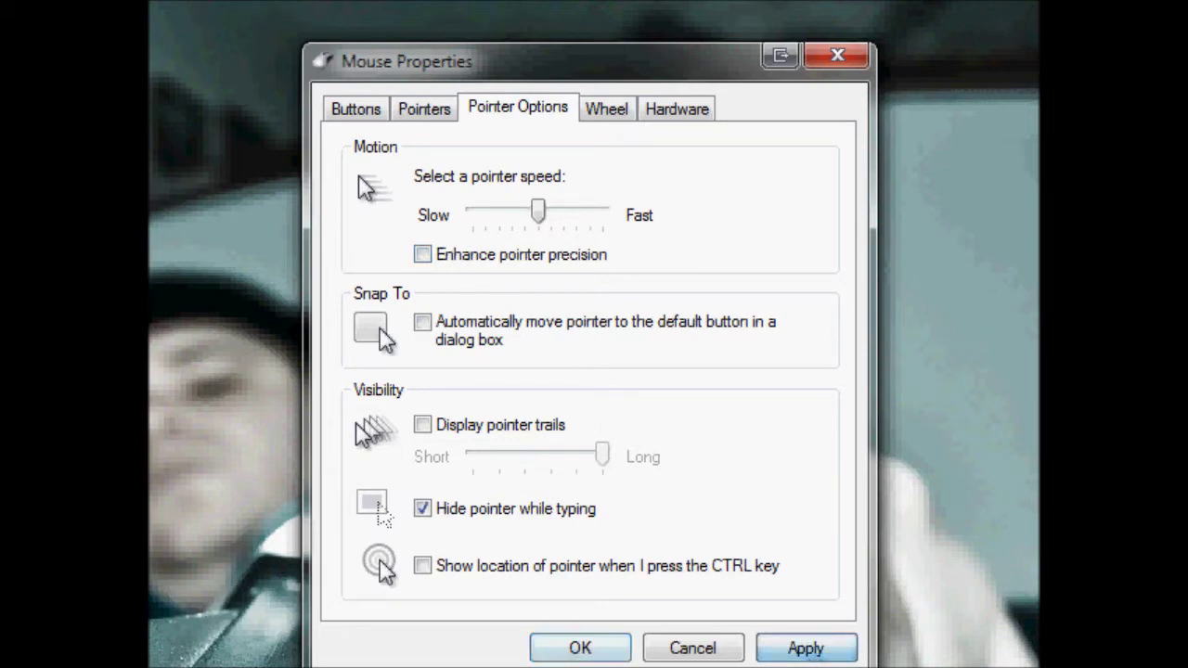
{"action": "left_click", "coordinate": [798, 648]}
{"action": "left_click", "coordinate": [579, 648]}
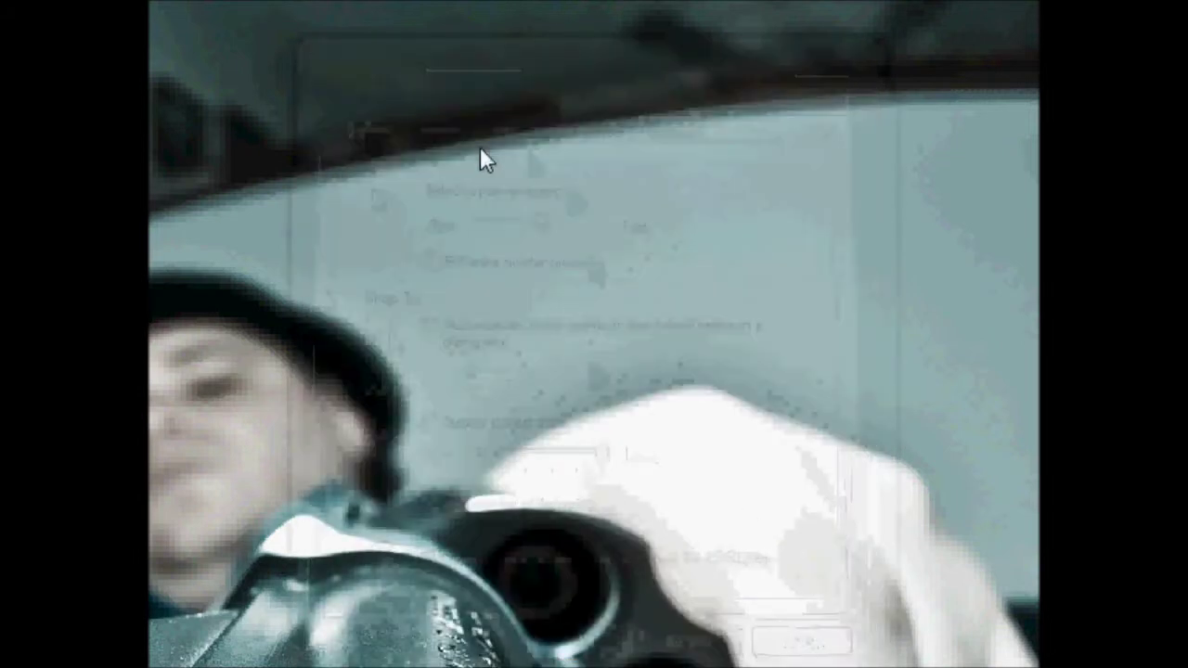
Launch Catalyst(TM) Control Center from the desktop's right-click menu.
{"action": "right_click", "coordinate": [408, 115]}
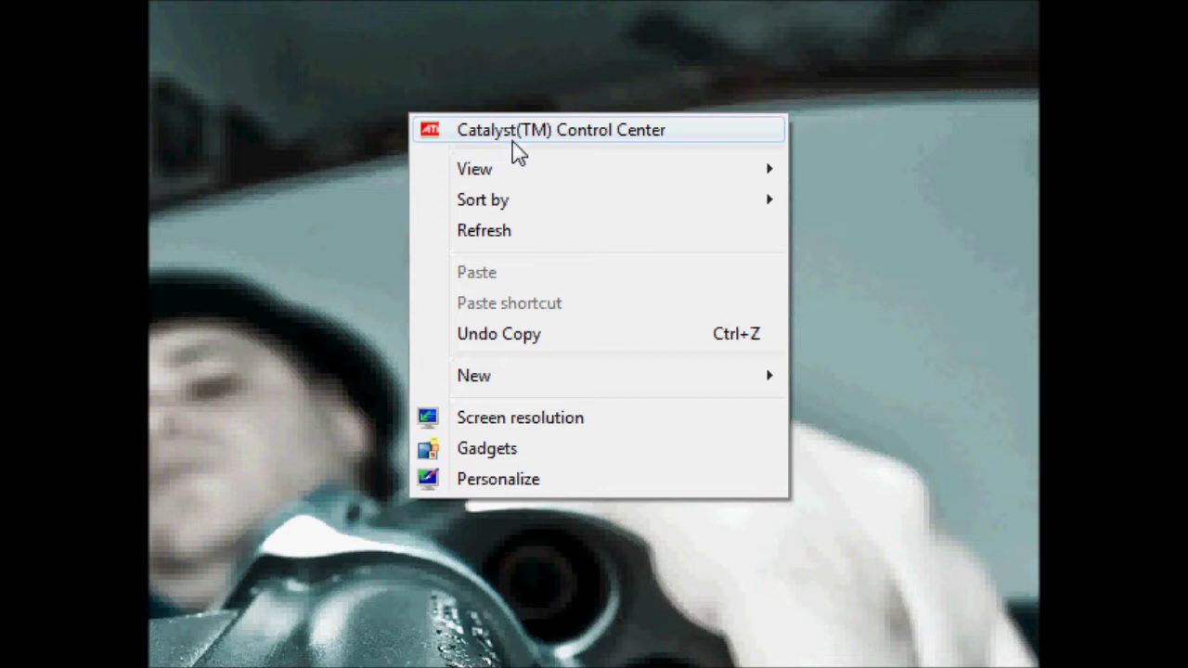
{"action": "mouse_move", "coordinate": [576, 177]}
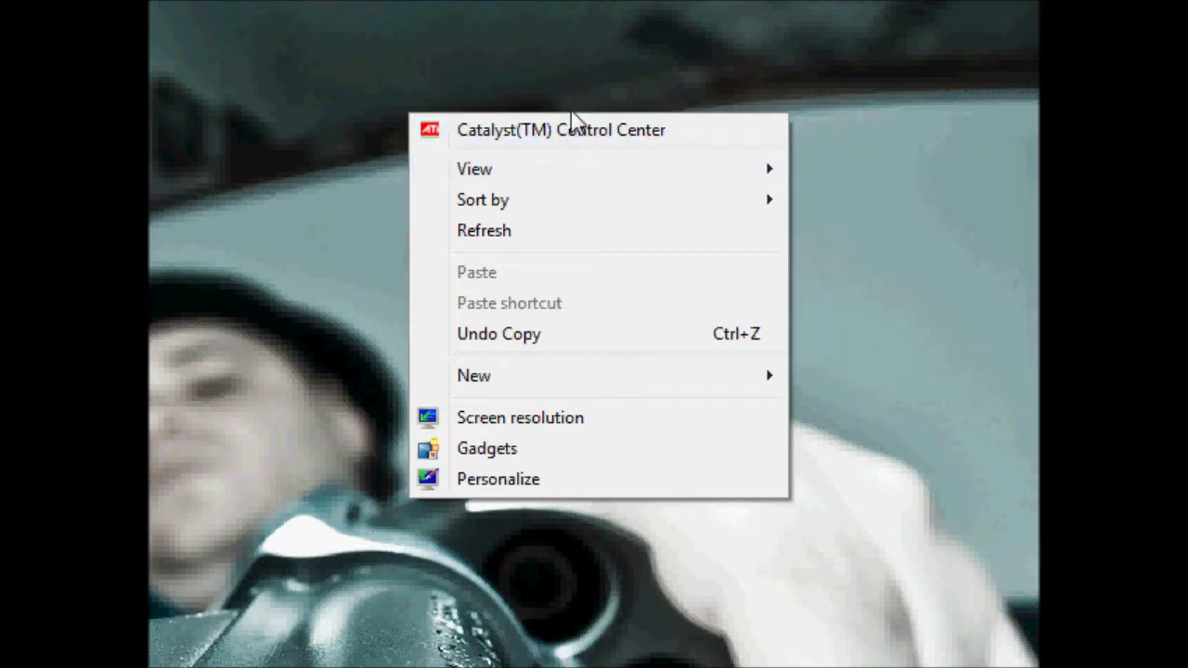
{"action": "left_click", "coordinate": [548, 132]}
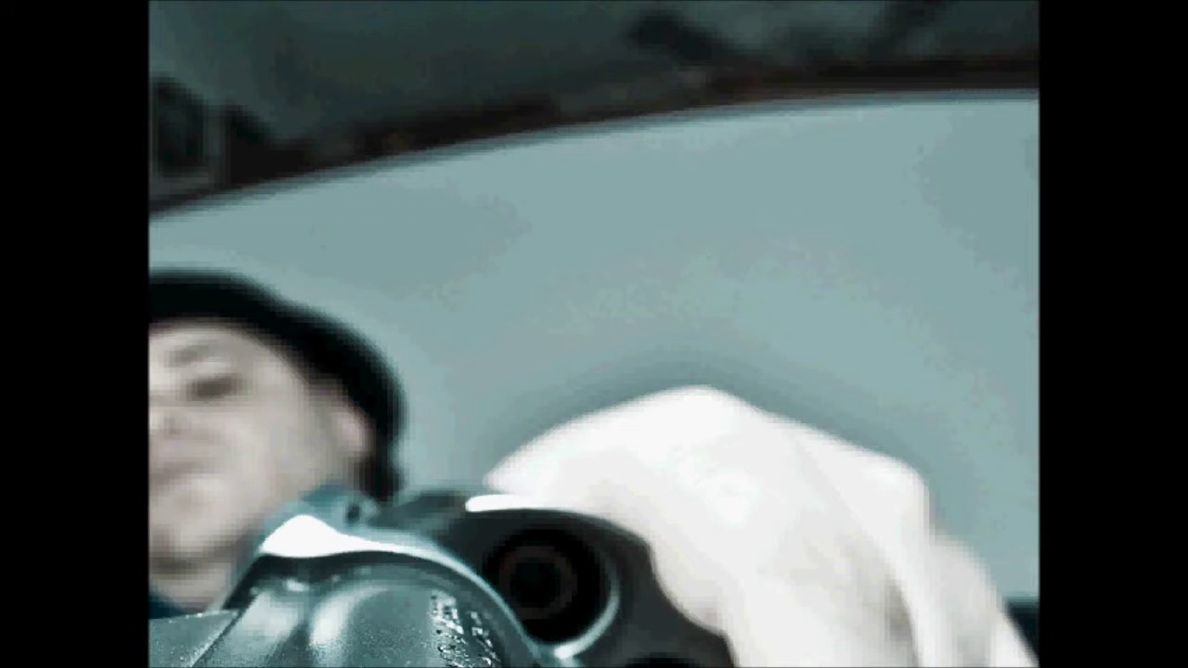
In Graphics > Desktop Properties, keep the 1680 x 1050 display at a 120 Hz refresh rate.
{"action": "left_click_drag", "start_coordinate": [327, 298], "coordinate": [547, 34]}
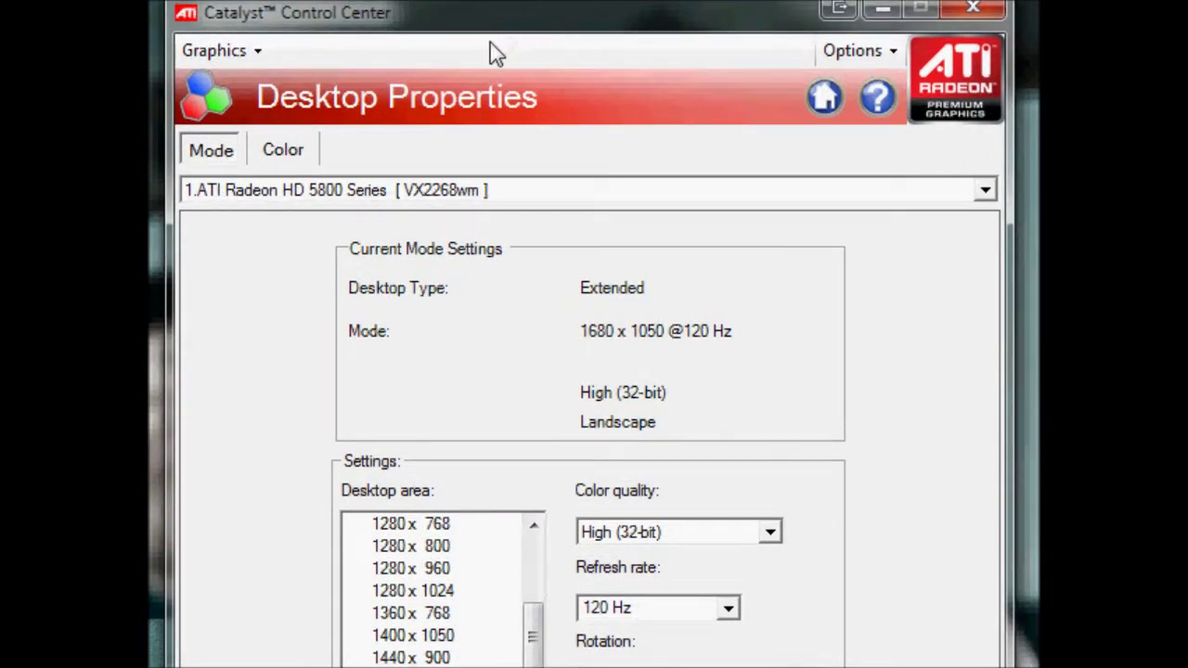
{"action": "left_click", "coordinate": [264, 58]}
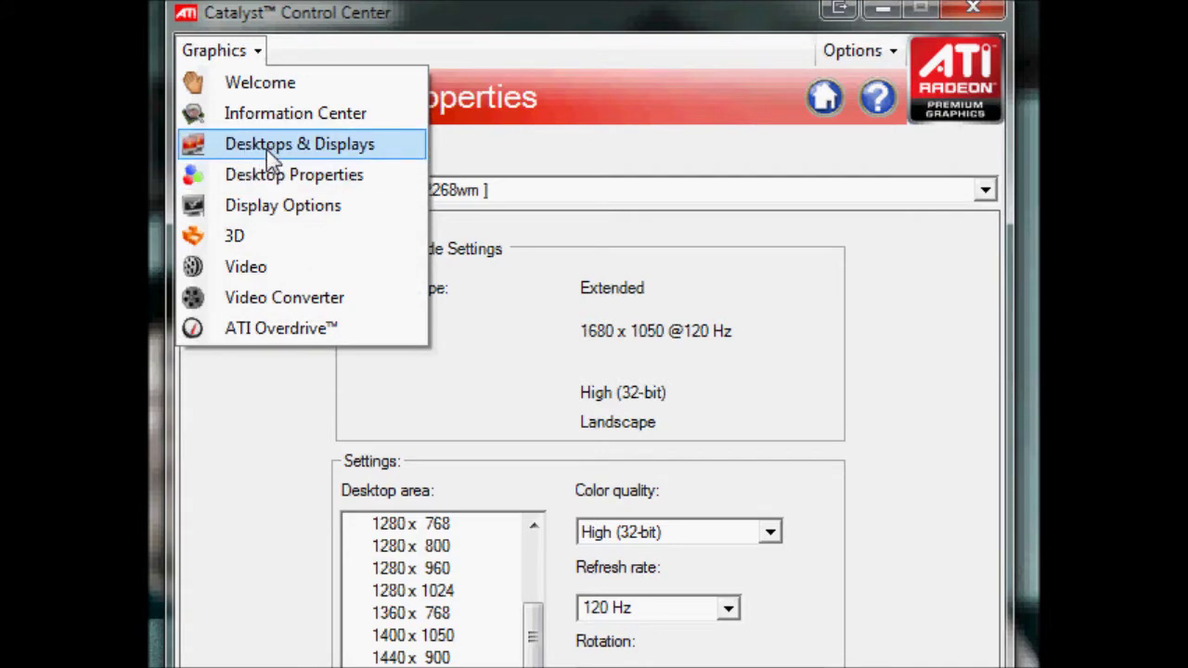
{"action": "left_click", "coordinate": [311, 176]}
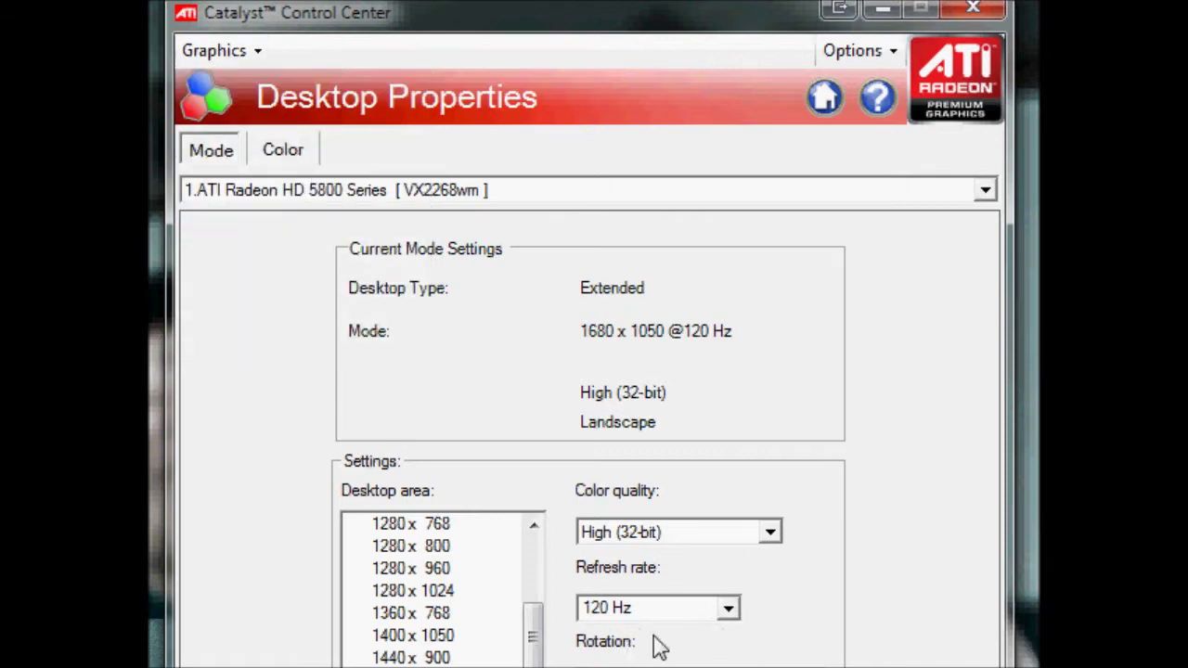
{"action": "left_click", "coordinate": [715, 619]}
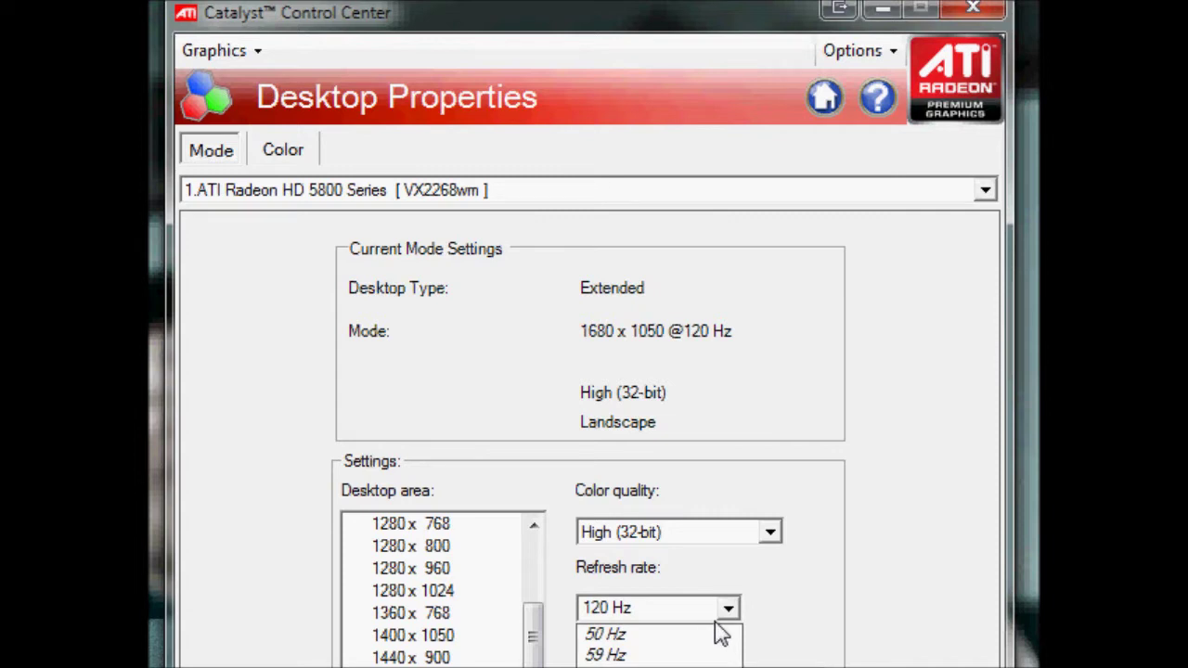
{"action": "left_click", "coordinate": [539, 11]}
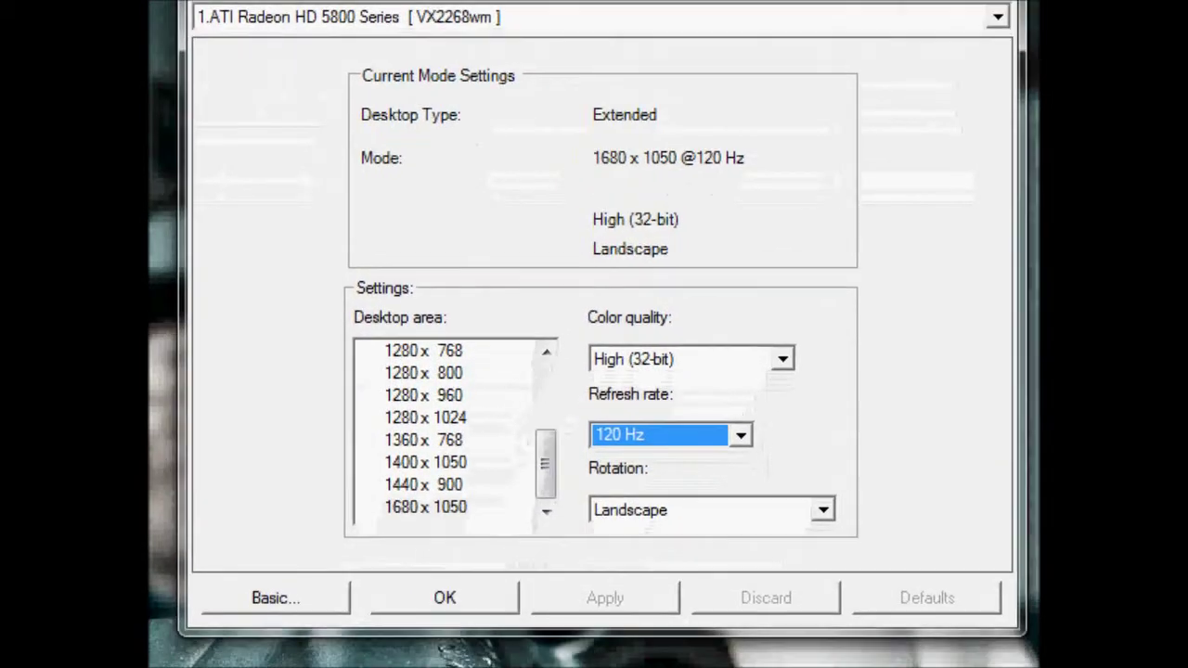
{"action": "left_click", "coordinate": [735, 444]}
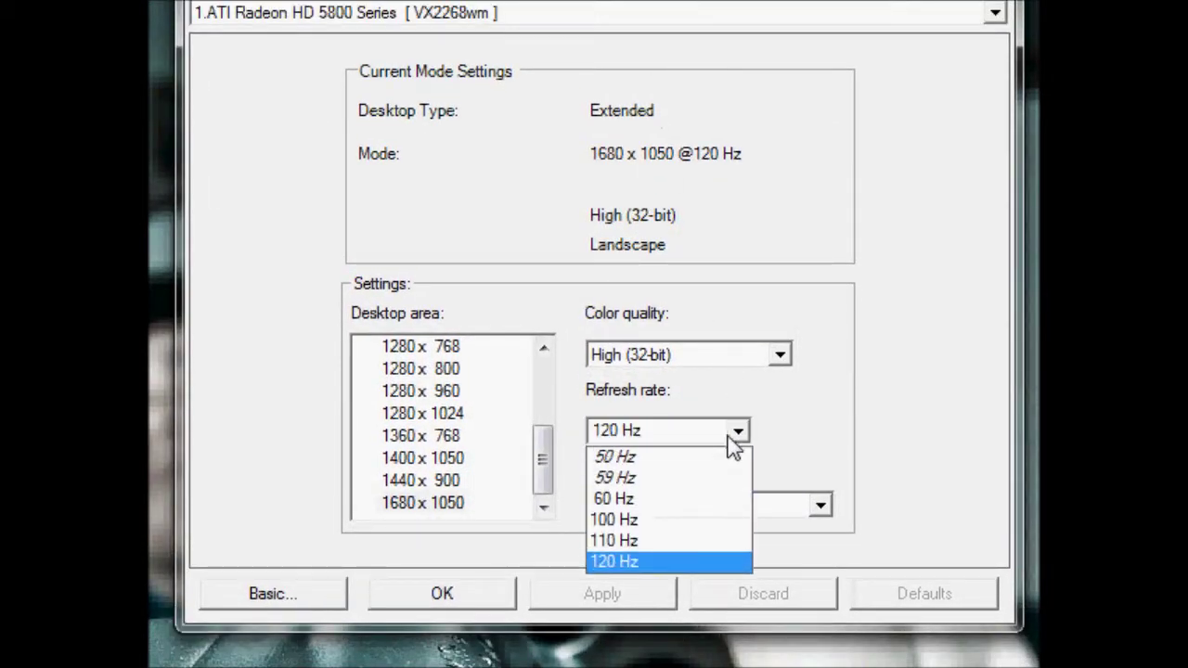
{"action": "left_click", "coordinate": [712, 564]}
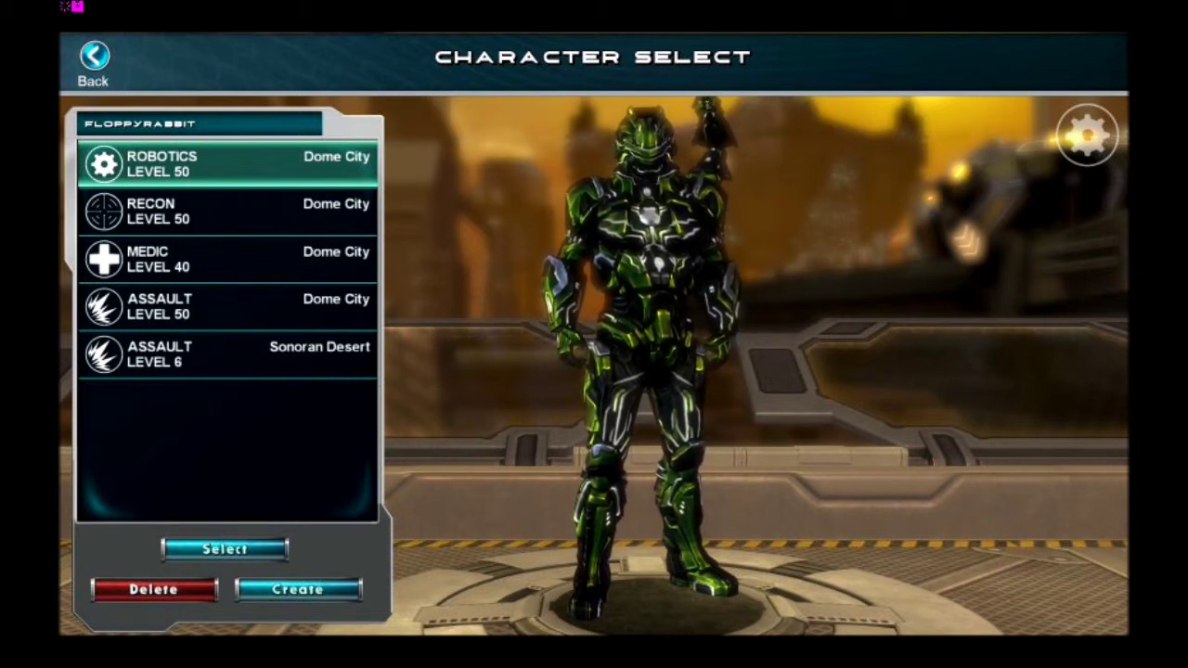
Enter the game as the level 50 Assault character and bring up the Main Menu.
{"action": "left_click", "coordinate": [227, 306]}
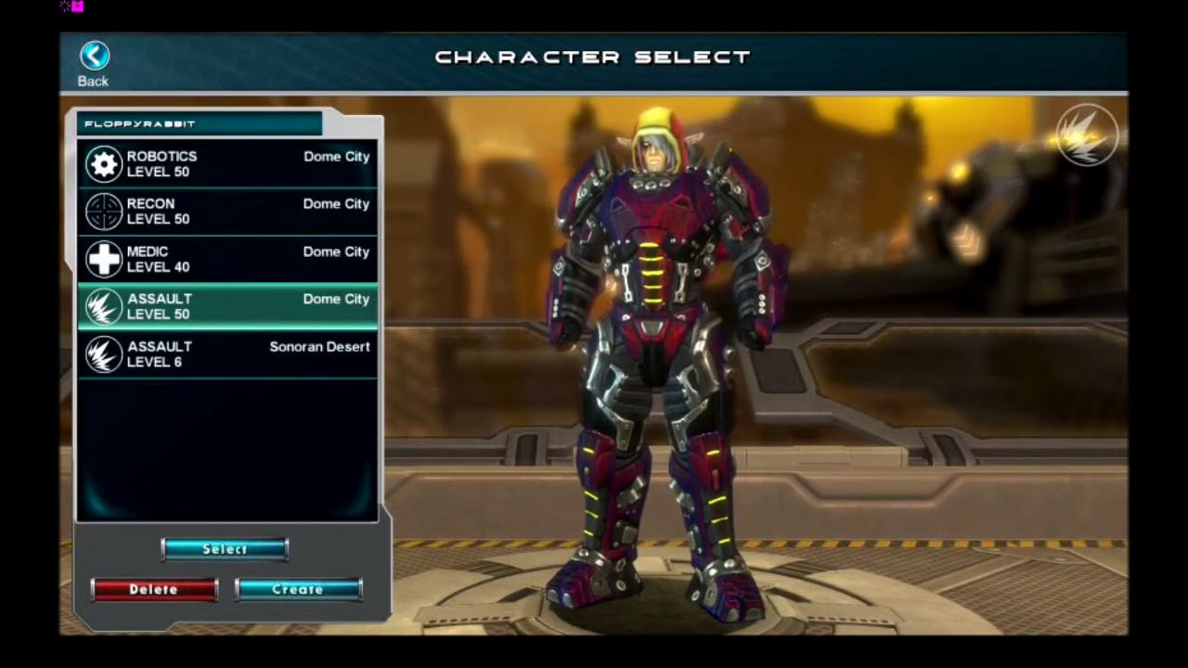
{"action": "left_click", "coordinate": [225, 550]}
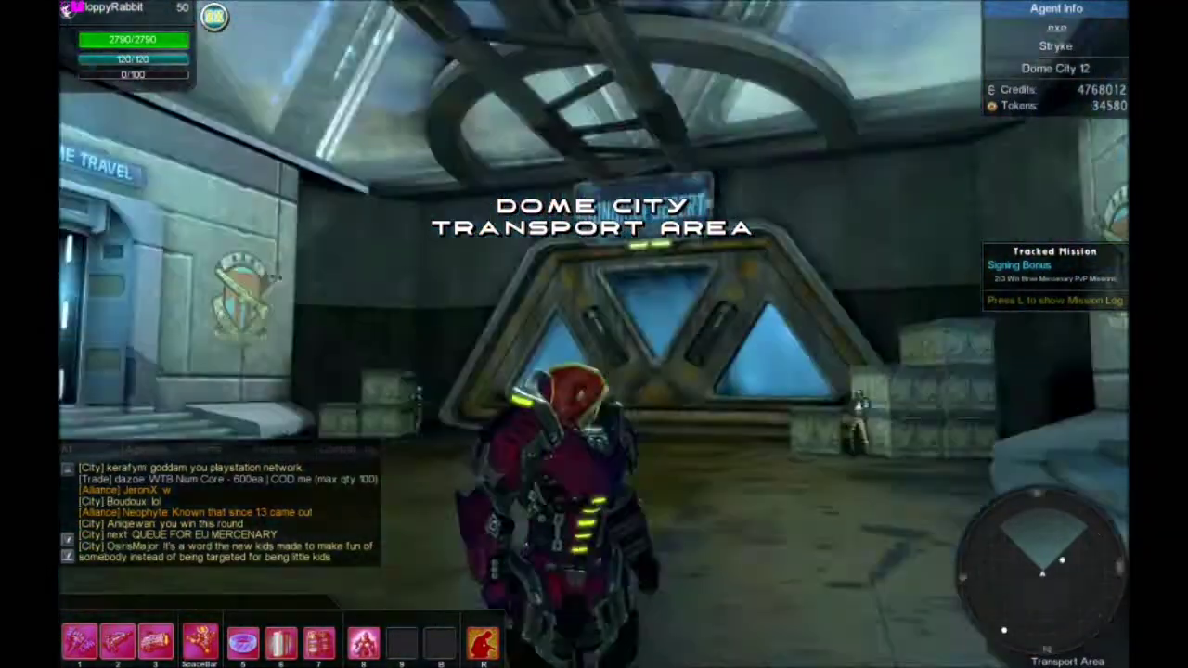
{"action": "key", "text": "Escape"}
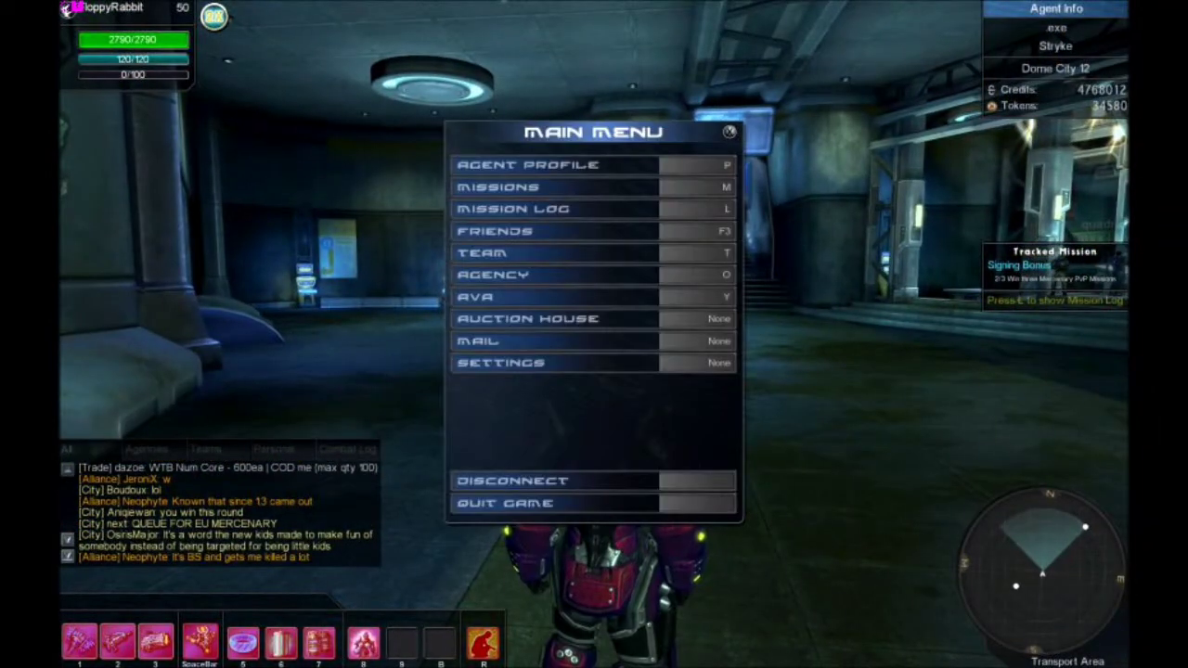
Open the Settings window from the Main Menu, showing the General options.
{"action": "left_click", "coordinate": [583, 363]}
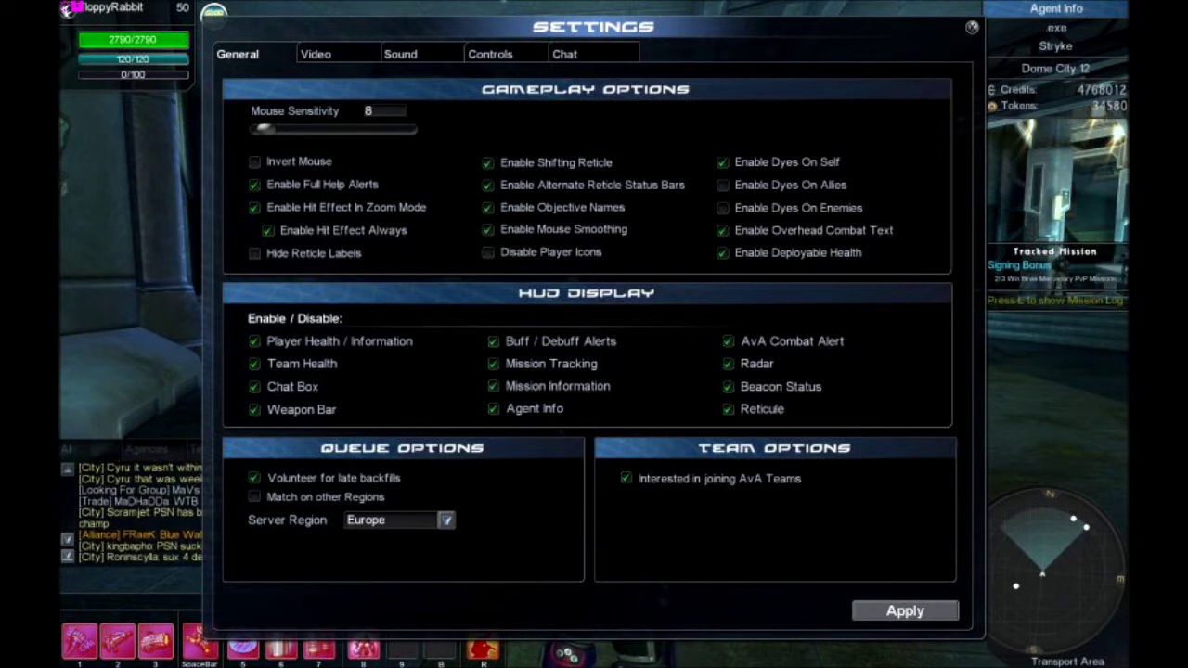
Disable mouse smoothing, then go to the Video settings page.
{"action": "left_click", "coordinate": [488, 229]}
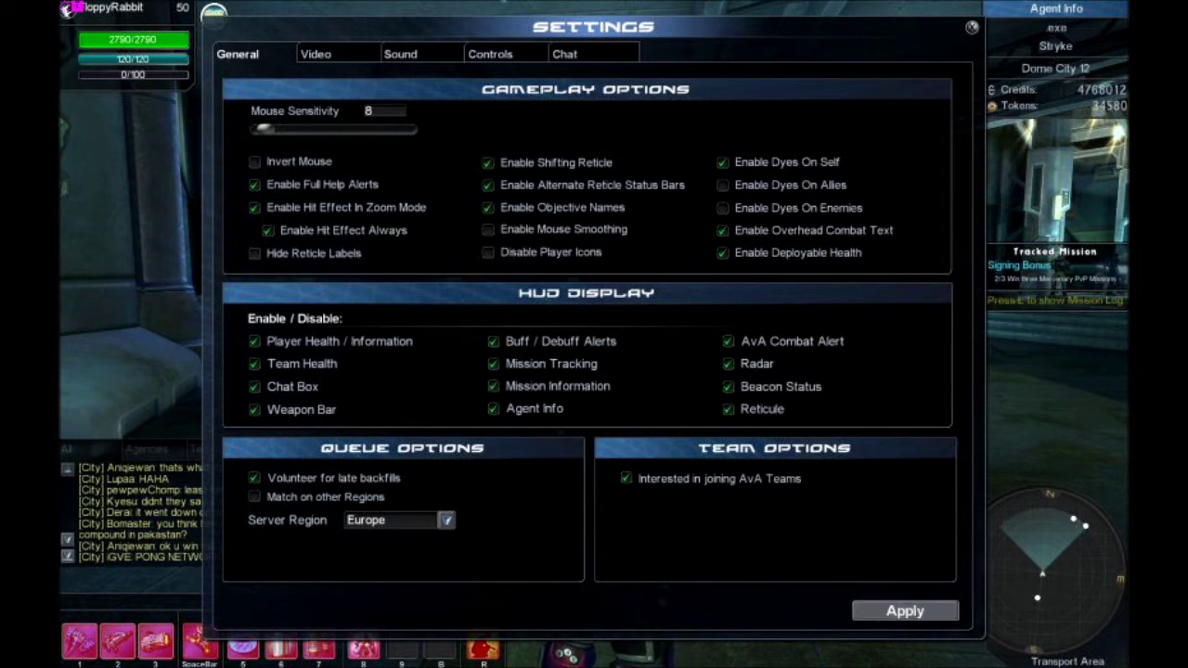
{"action": "left_click", "coordinate": [315, 54]}
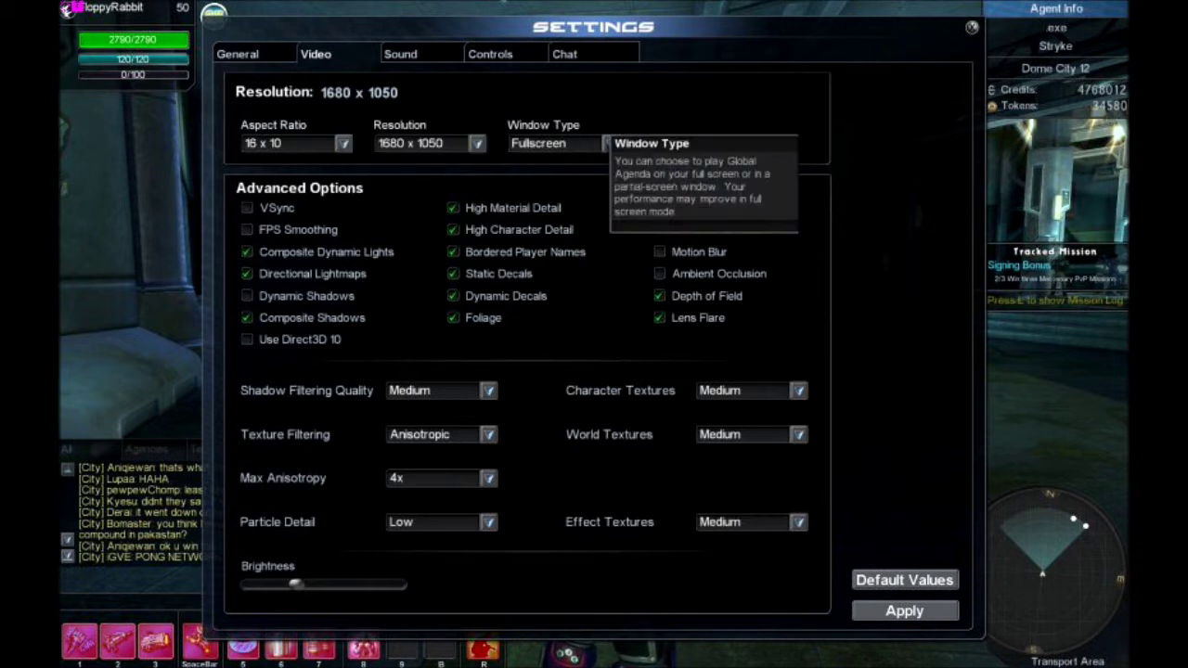
Change the video window type from Fullscreen to Borderless.
{"action": "left_click", "coordinate": [610, 142]}
{"action": "left_click", "coordinate": [548, 188]}
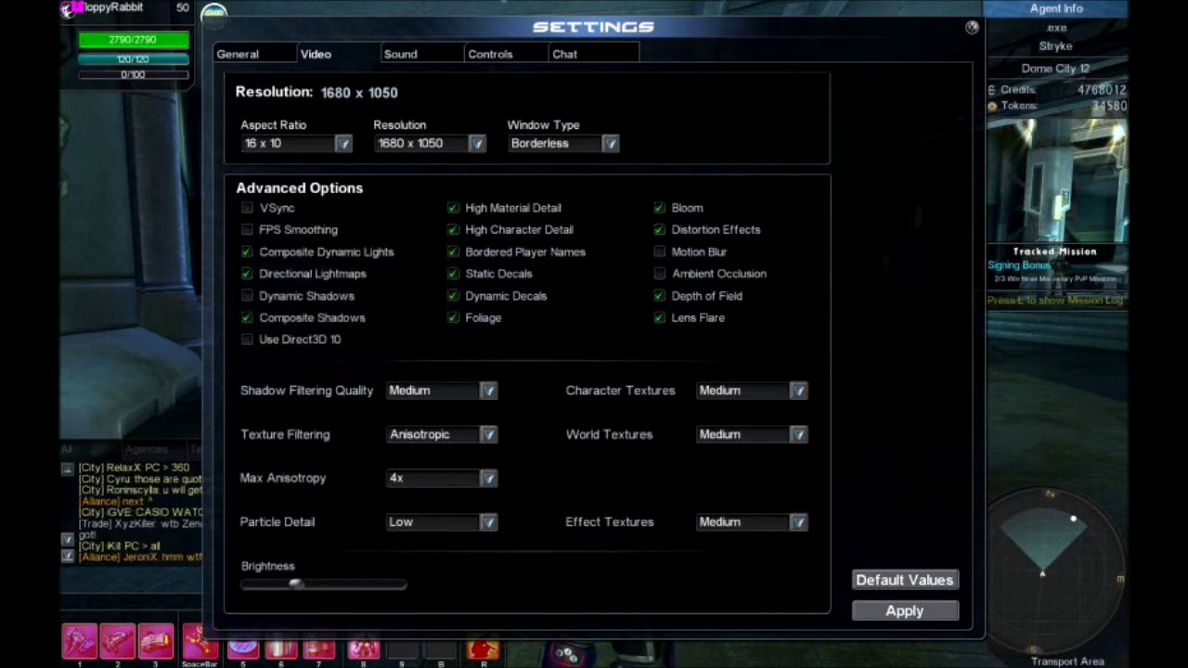
{"action": "left_click", "coordinate": [247, 251]}
{"action": "left_click", "coordinate": [247, 274]}
{"action": "left_click", "coordinate": [247, 318]}
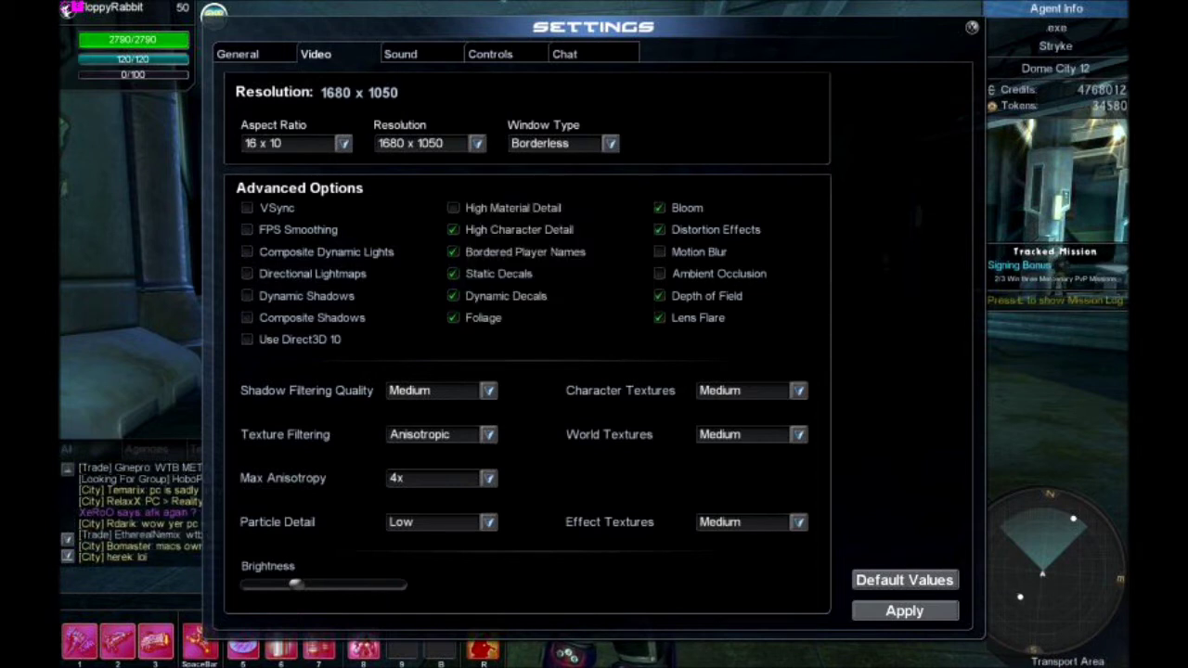
{"action": "mouse_move", "coordinate": [469, 229]}
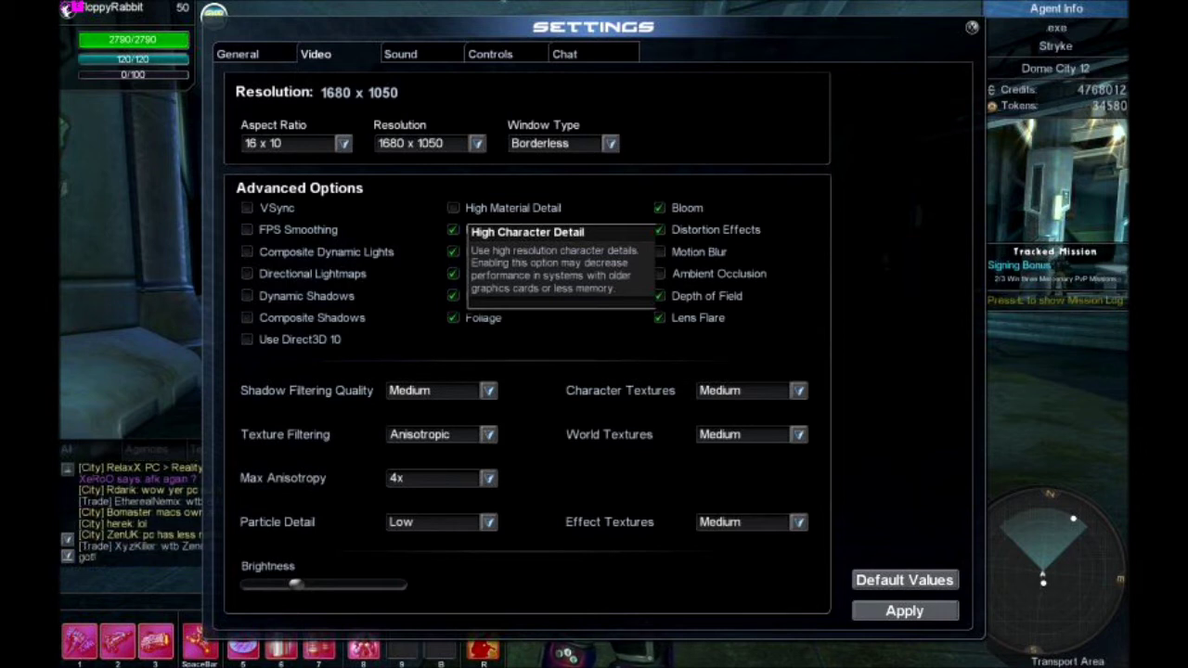
Uncheck High Character Detail, Bordered Player Names, both Decals, Foliage, Bloom, Distortion, Depth of Field and Lens Flare.
{"action": "left_click", "coordinate": [453, 230]}
{"action": "left_click", "coordinate": [453, 251]}
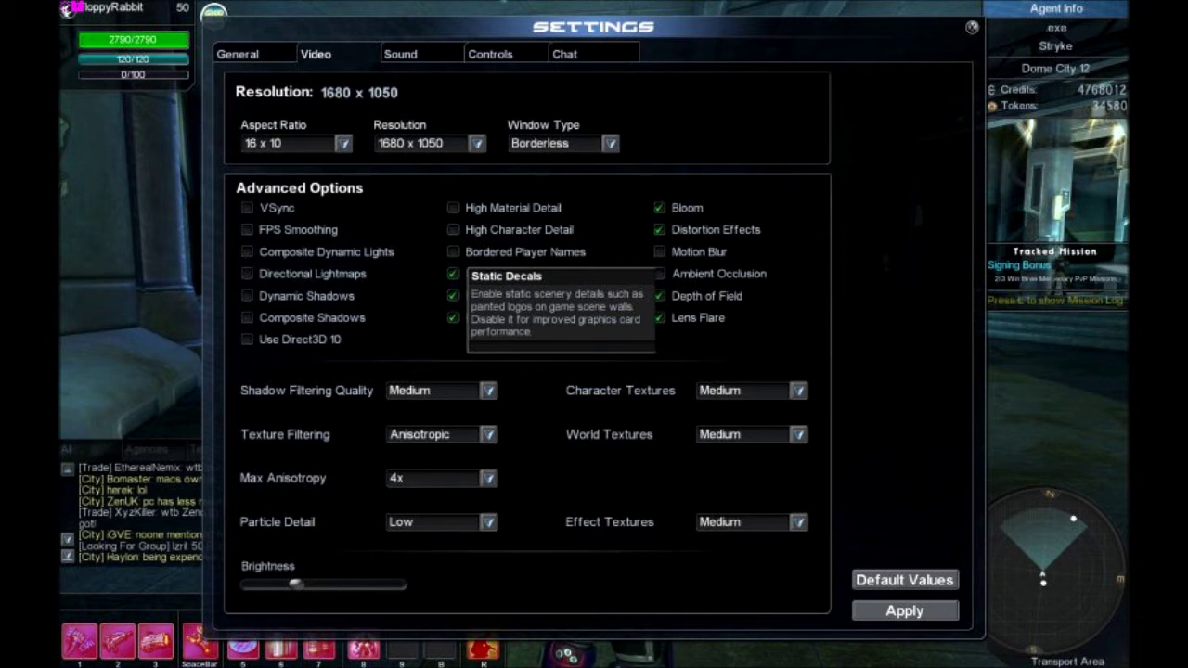
{"action": "left_click", "coordinate": [453, 274]}
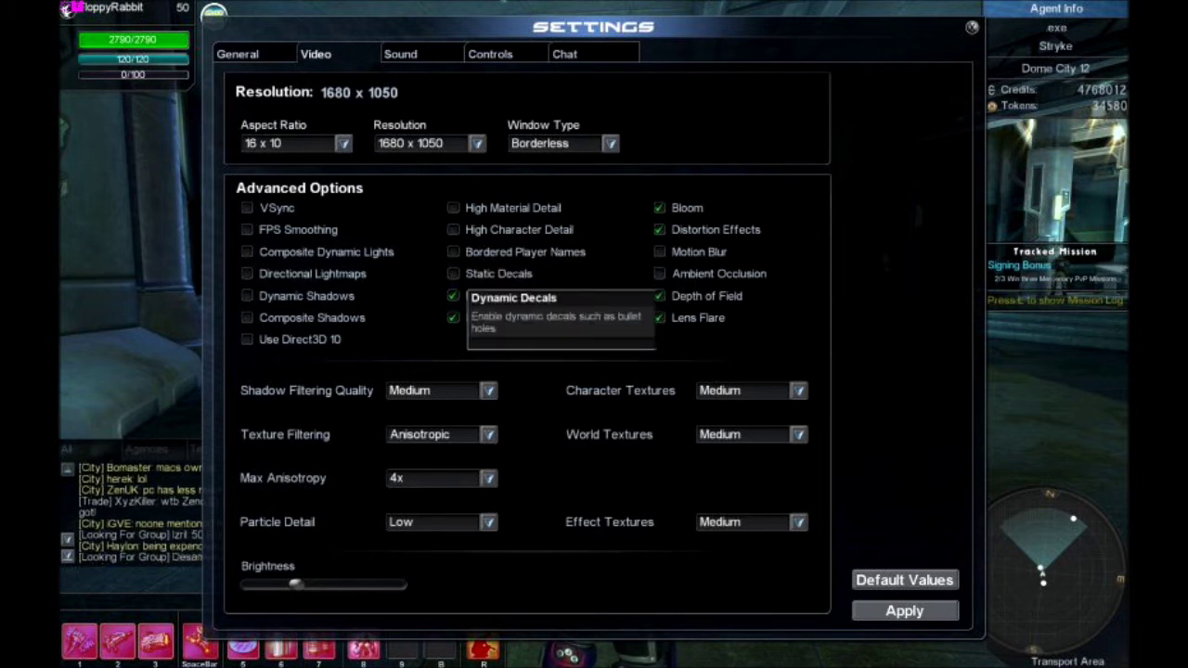
{"action": "left_click", "coordinate": [453, 297]}
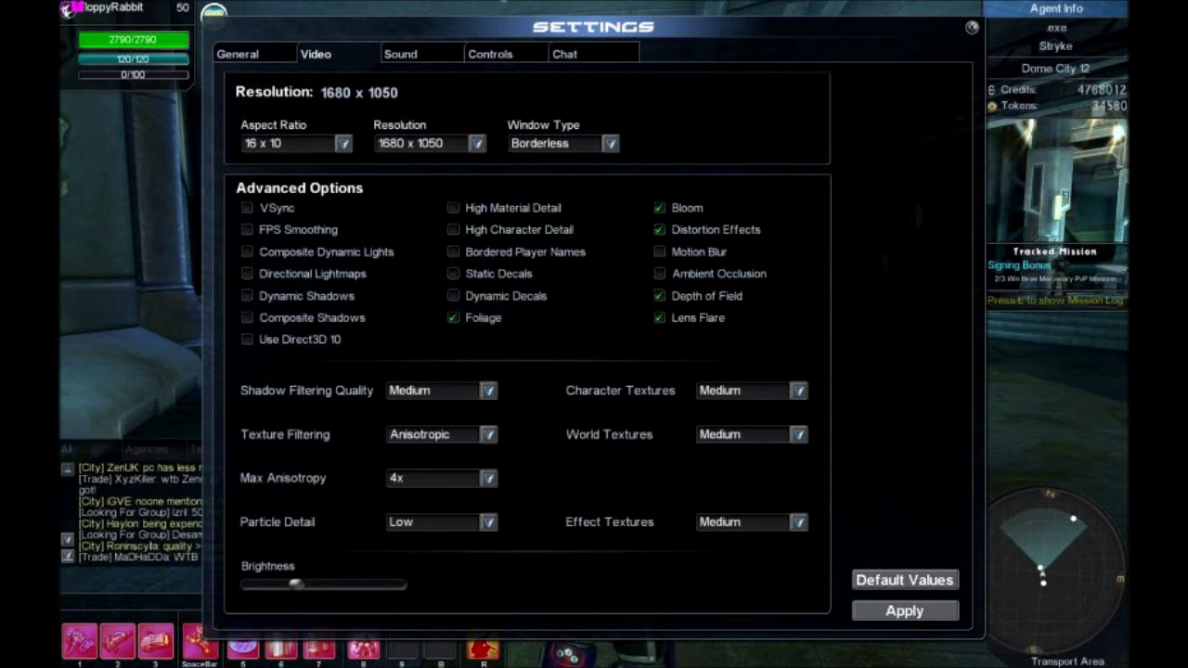
{"action": "left_click", "coordinate": [453, 317]}
{"action": "left_click", "coordinate": [659, 208]}
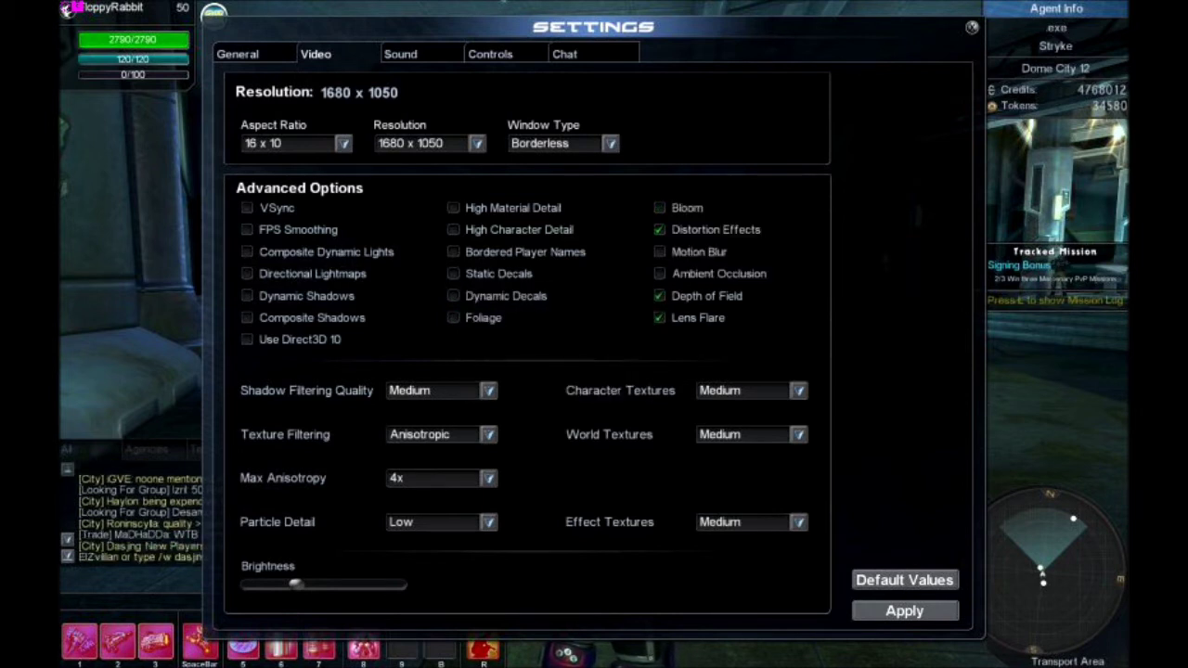
{"action": "left_click", "coordinate": [659, 229]}
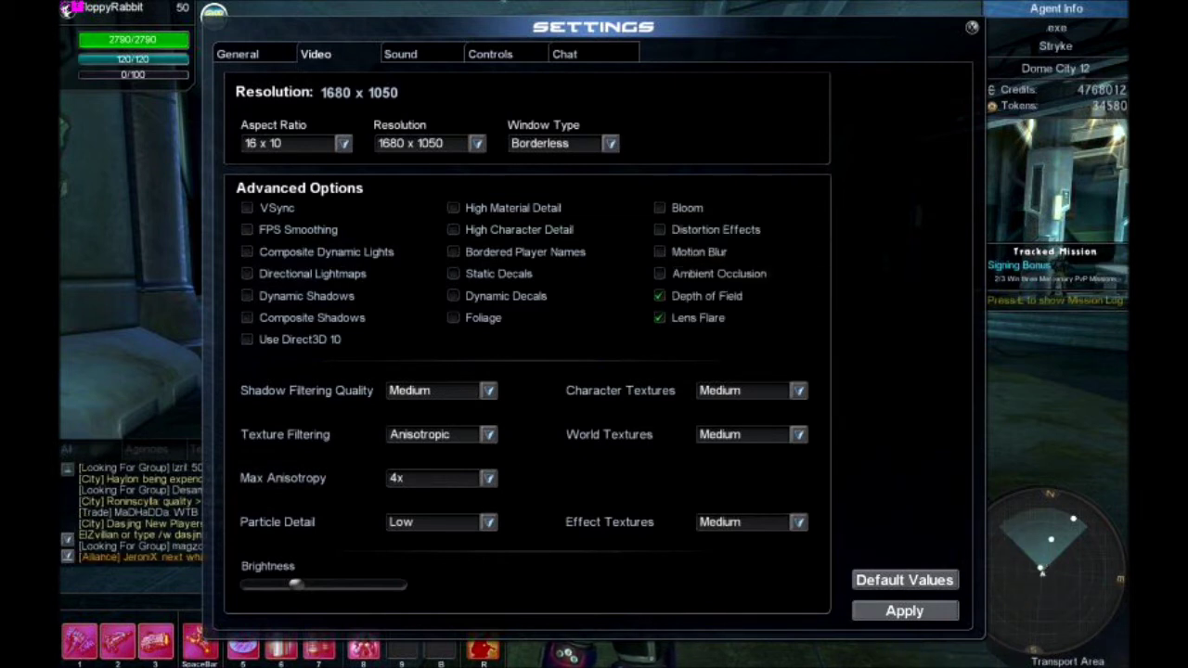
{"action": "left_click", "coordinate": [659, 296]}
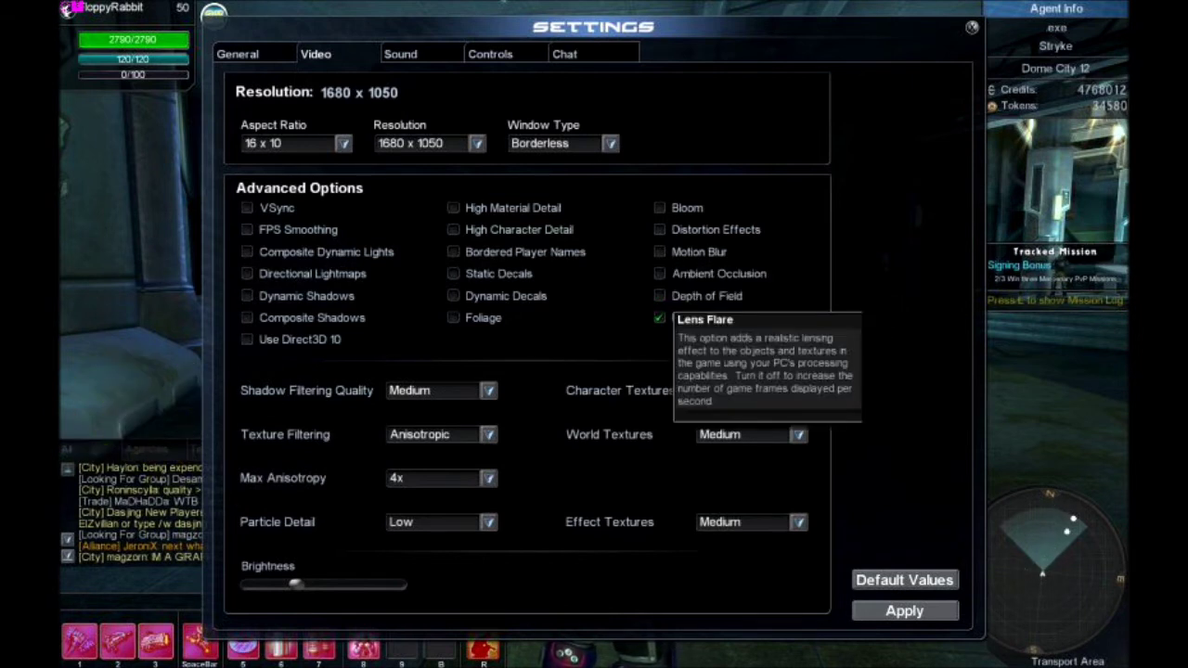
{"action": "left_click", "coordinate": [659, 317]}
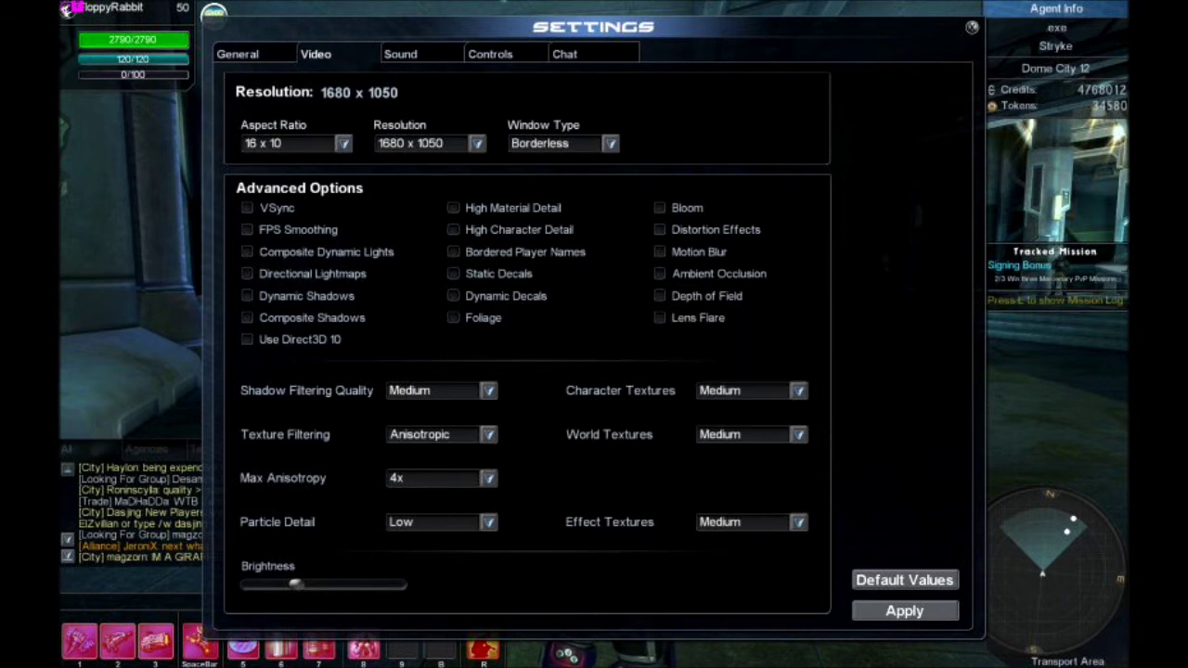
Set Shadow Filtering Quality to Low, leaving Texture Filtering on Anisotropic.
{"action": "left_click", "coordinate": [440, 391]}
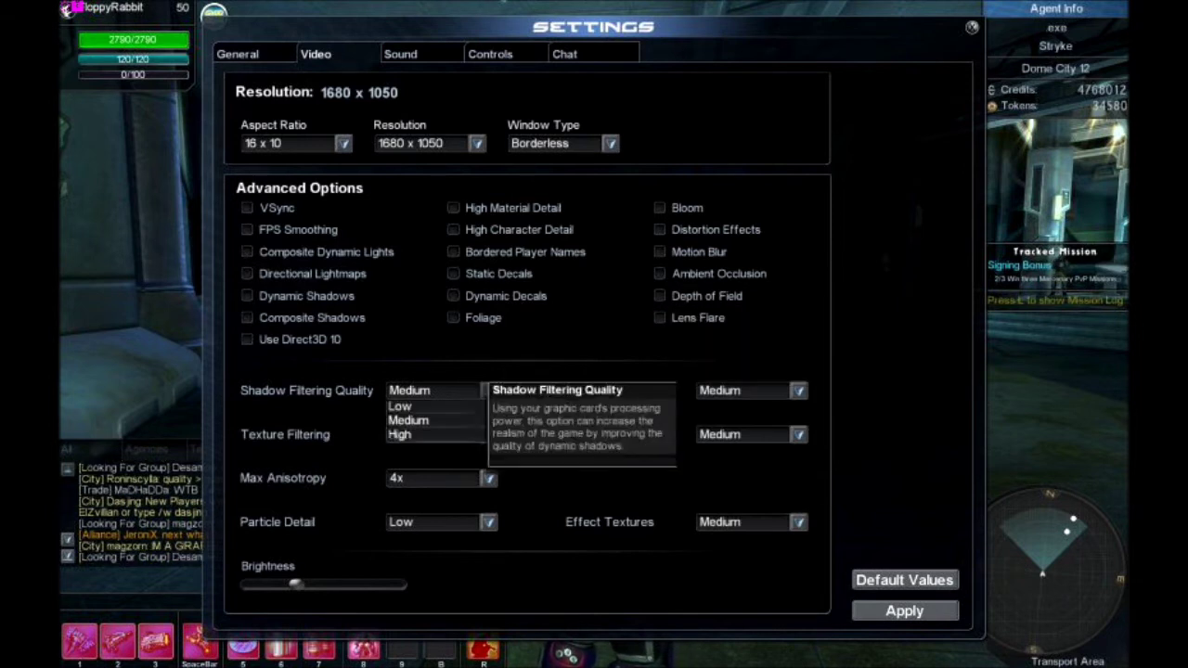
{"action": "left_click", "coordinate": [413, 403]}
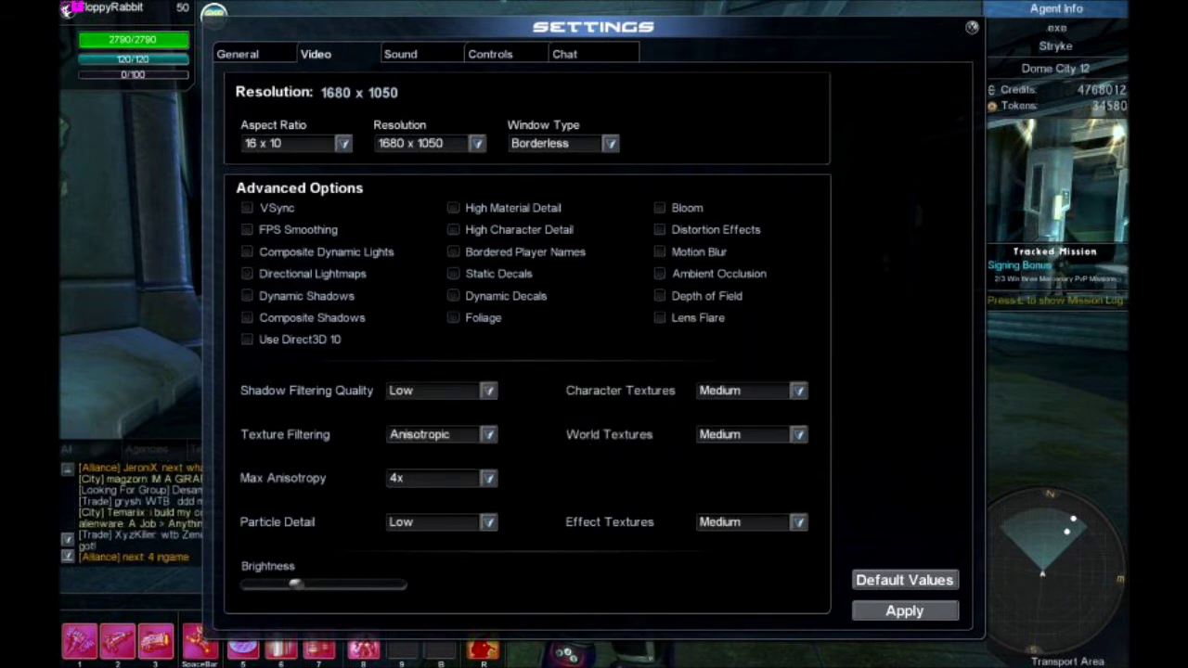
{"action": "left_click", "coordinate": [489, 434]}
{"action": "left_click", "coordinate": [488, 435]}
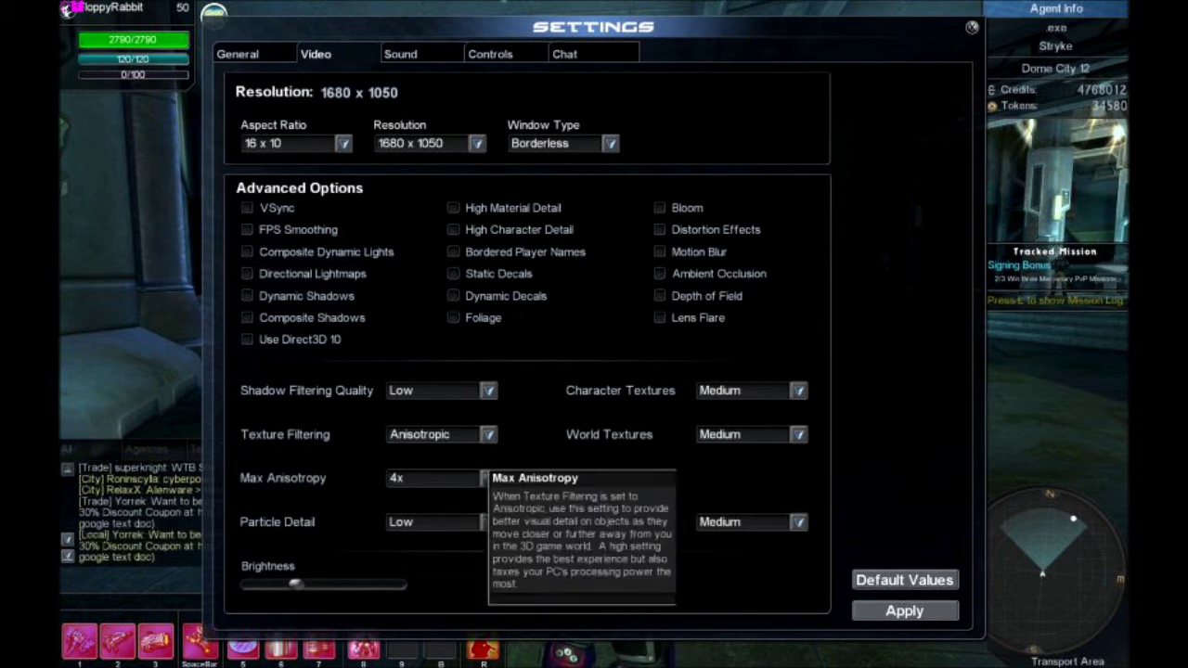
Set Max Anisotropy to 1x and Particle Detail to Normal.
{"action": "left_click", "coordinate": [484, 478]}
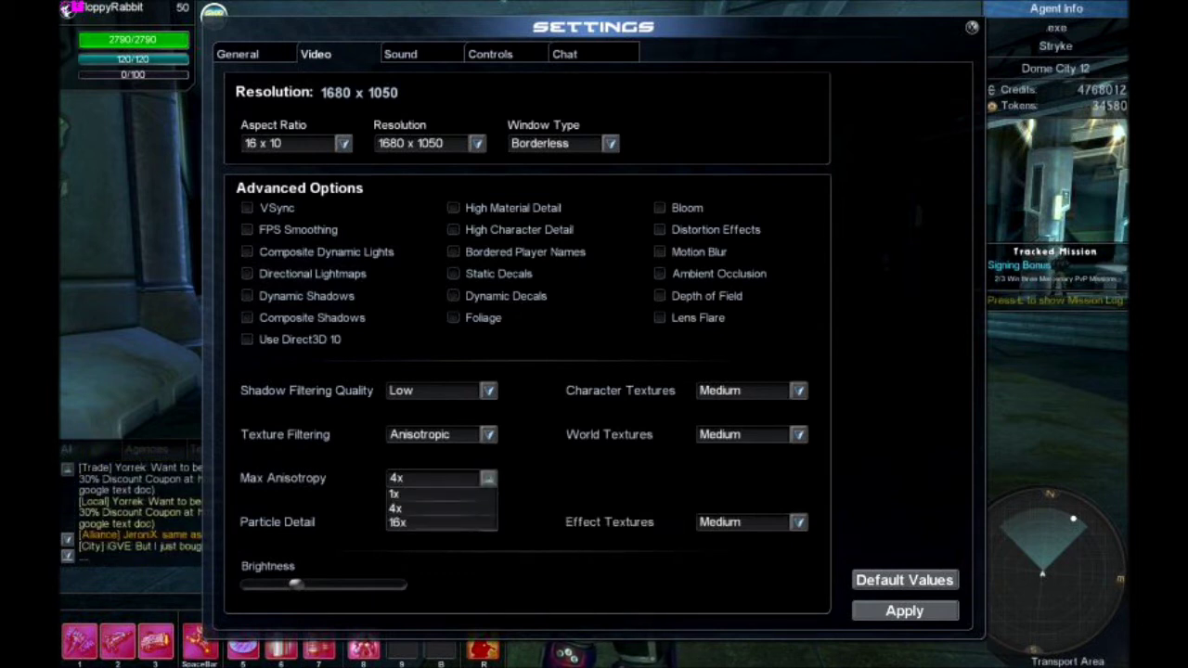
{"action": "left_click", "coordinate": [408, 490]}
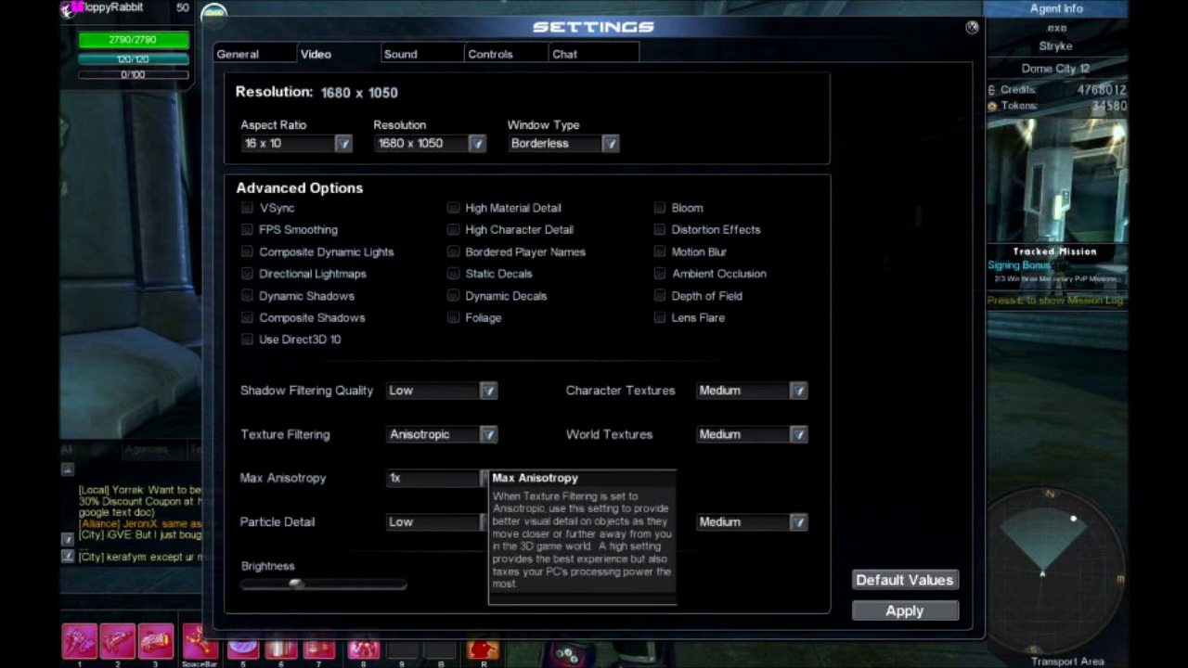
{"action": "left_click", "coordinate": [488, 522]}
{"action": "left_click", "coordinate": [407, 551]}
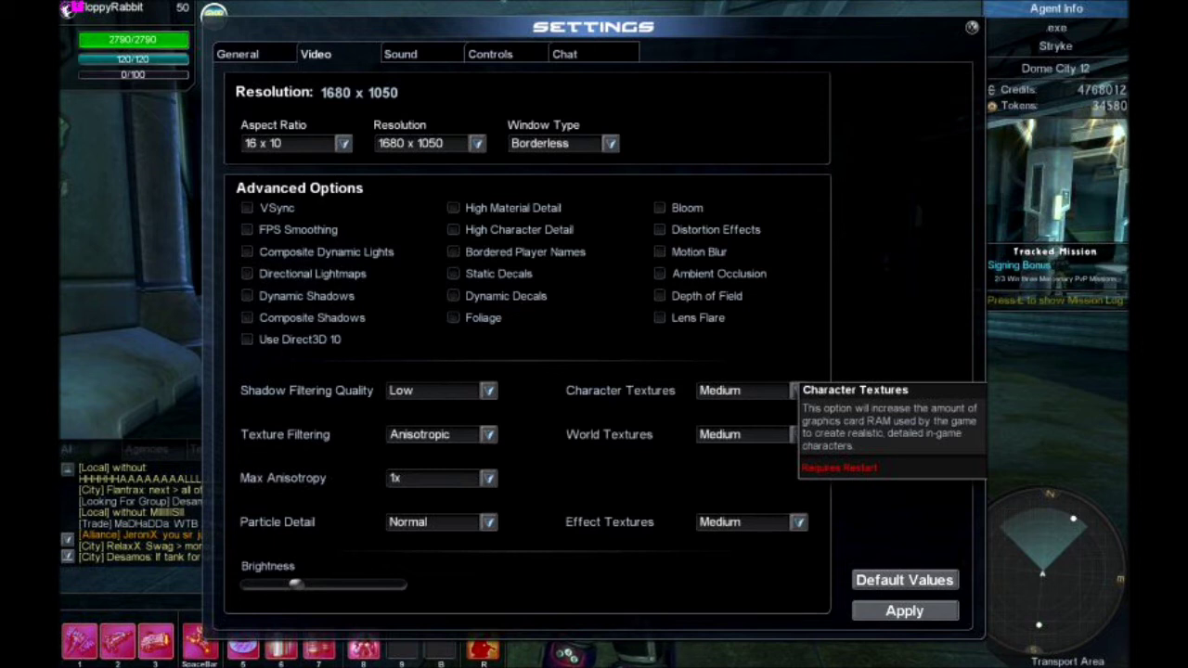
Set Character, World and Effect Textures all to High.
{"action": "left_click", "coordinate": [796, 391]}
{"action": "left_click", "coordinate": [719, 433]}
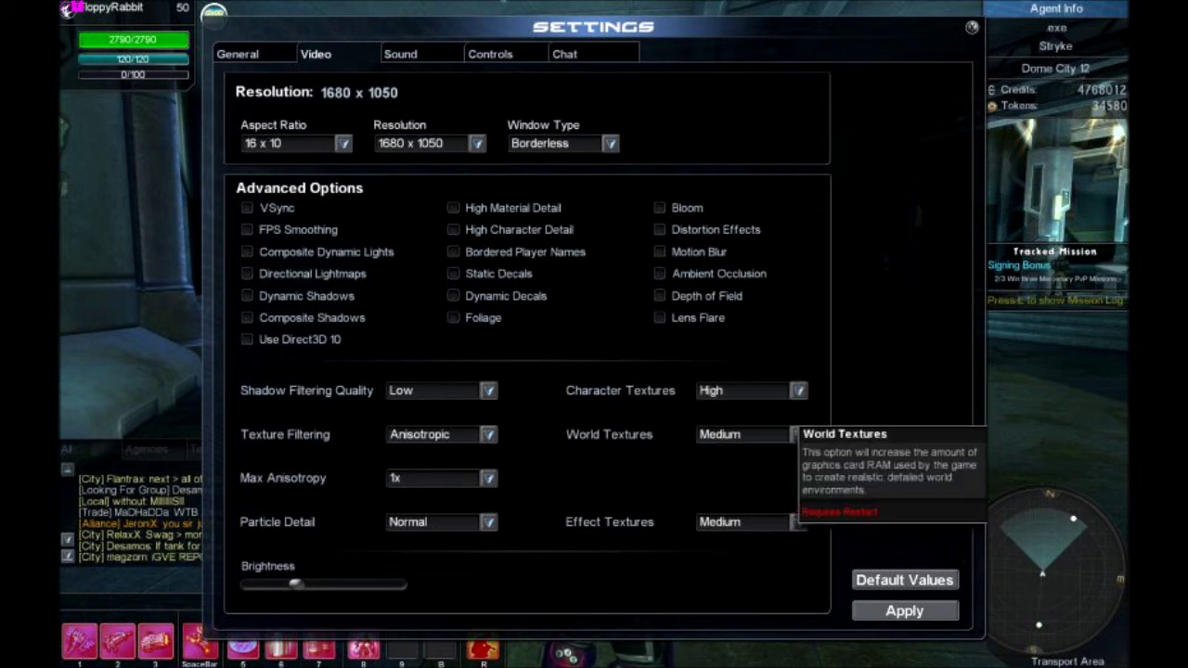
{"action": "left_click", "coordinate": [797, 434]}
{"action": "left_click", "coordinate": [719, 480]}
{"action": "left_click", "coordinate": [796, 522]}
{"action": "left_click", "coordinate": [720, 567]}
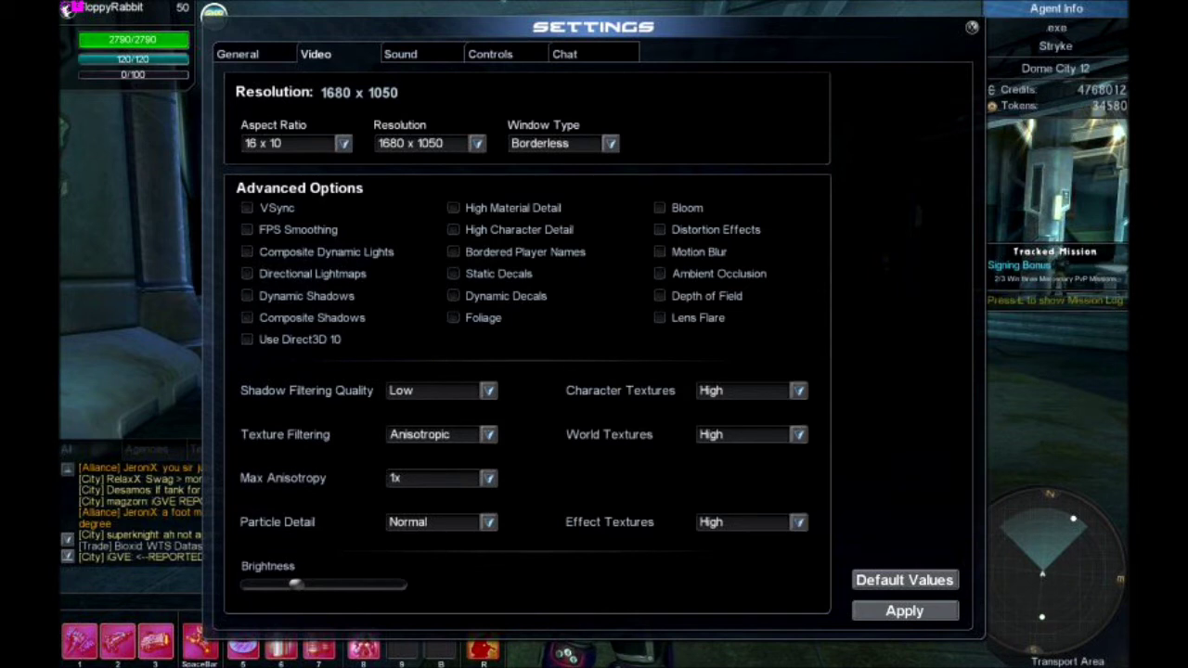
Apply the video changes, acknowledge the restart notice, and move to the Sound settings.
{"action": "left_click", "coordinate": [905, 611]}
{"action": "left_click", "coordinate": [591, 342]}
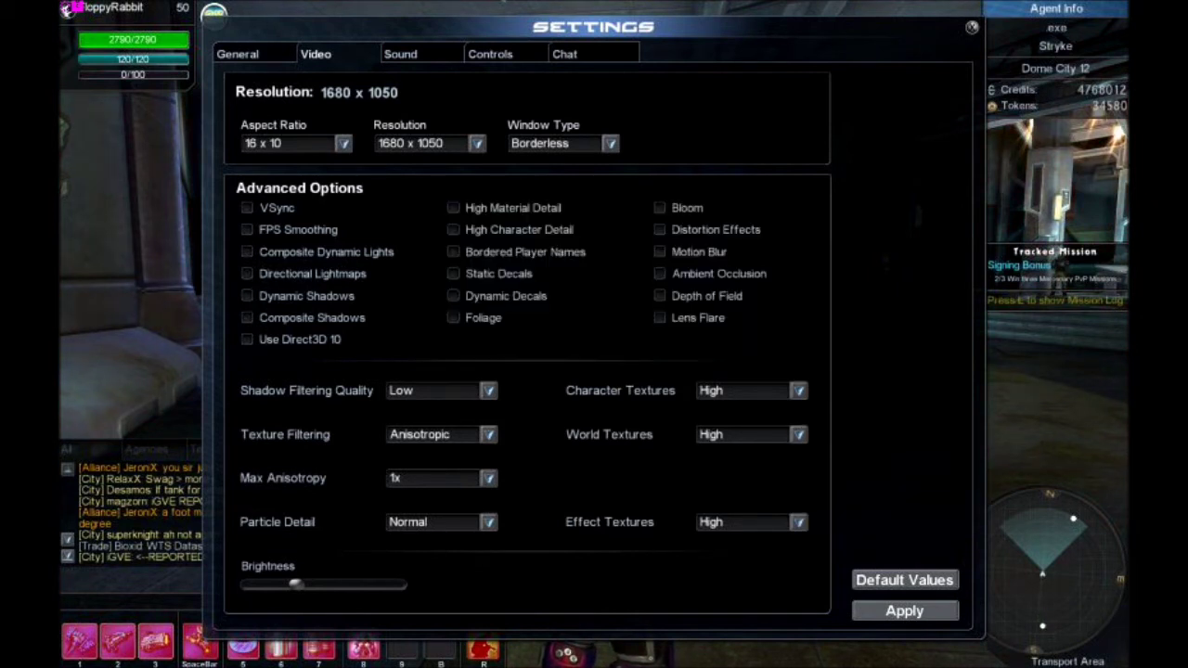
{"action": "left_click", "coordinate": [400, 53]}
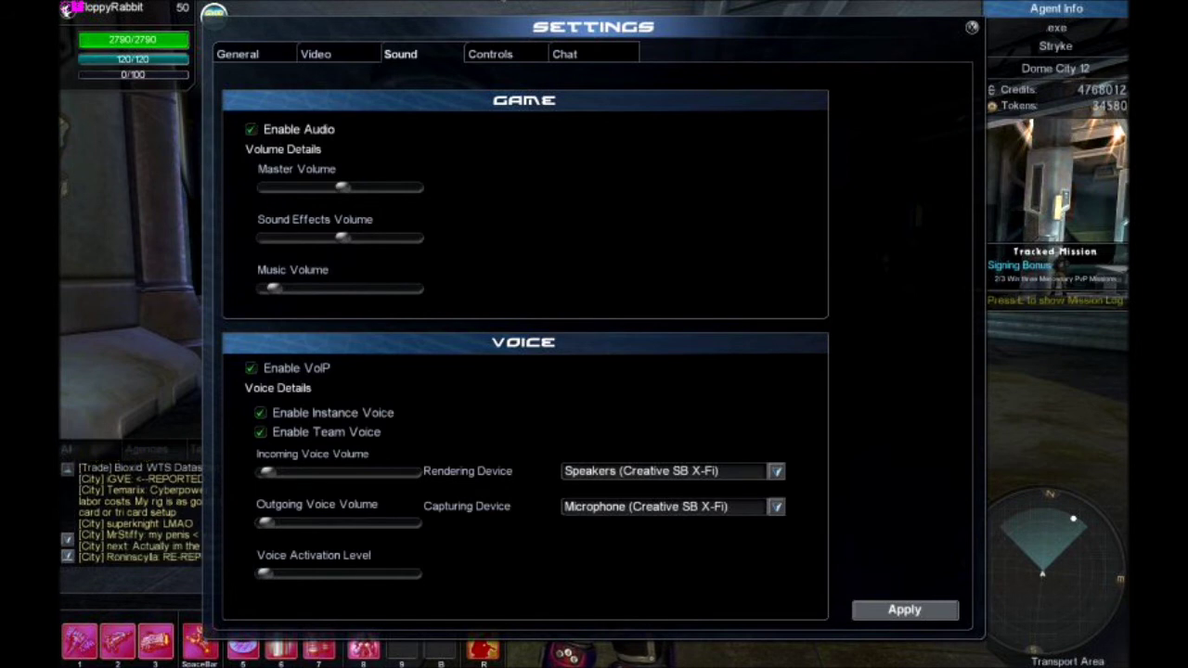
On the Controls page, bind Jump to right mouse, Crouch to Ctrl, and Alternate Fire/Use to middle mouse.
{"action": "left_click", "coordinate": [490, 54]}
{"action": "left_click", "coordinate": [476, 206]}
{"action": "right_click", "coordinate": [477, 206]}
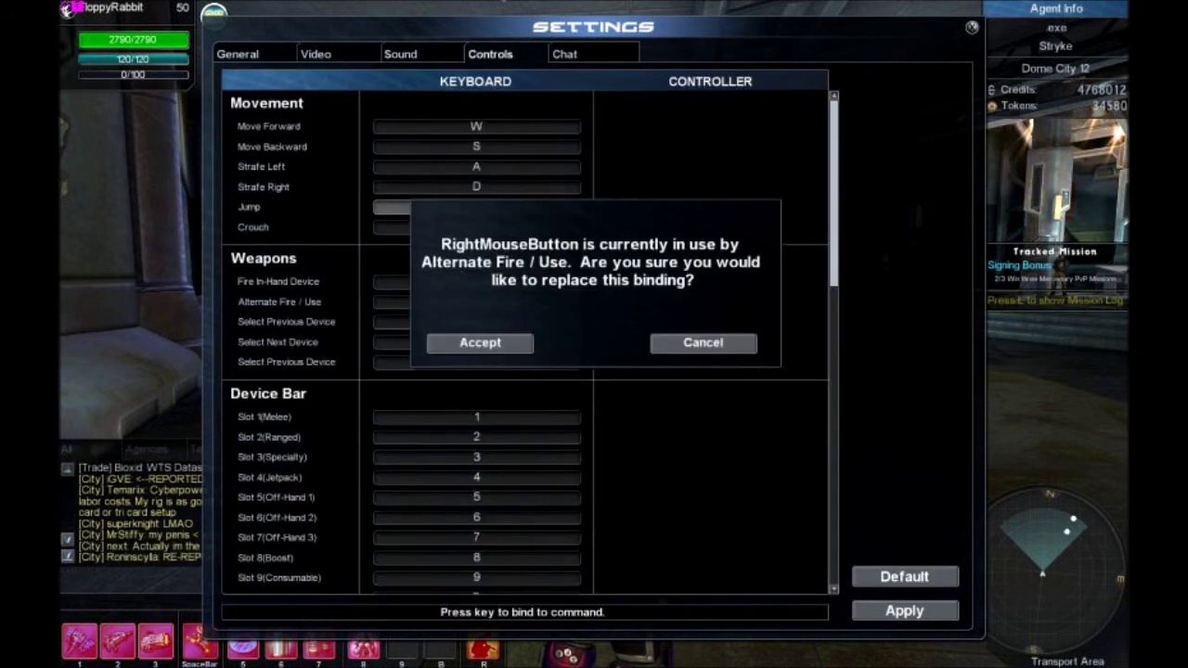
{"action": "left_click", "coordinate": [477, 342]}
{"action": "left_click", "coordinate": [476, 227]}
{"action": "key", "text": "ctrl"}
{"action": "left_click", "coordinate": [476, 302]}
{"action": "middle_click", "coordinate": [476, 302]}
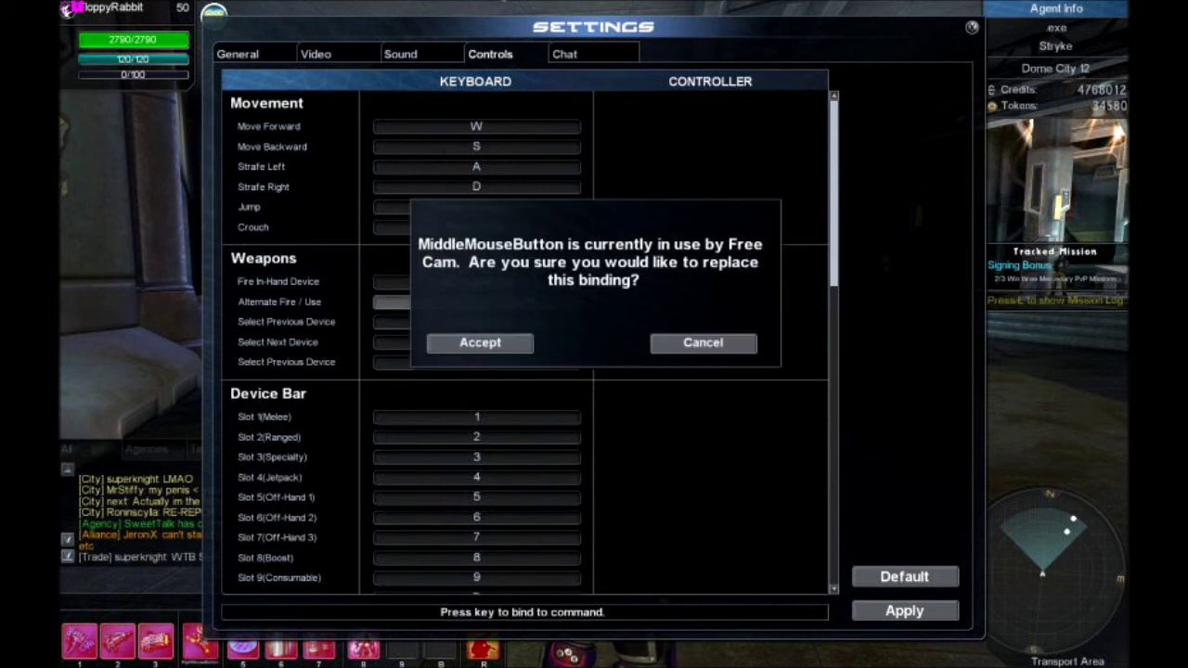
{"action": "left_click", "coordinate": [480, 342]}
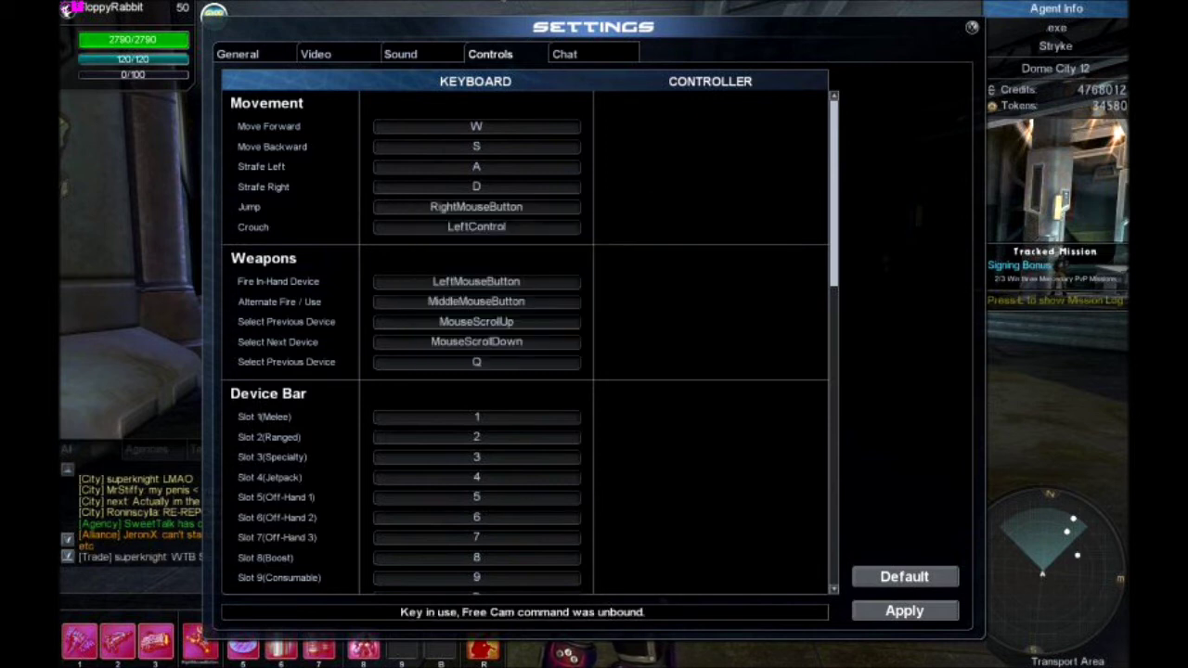
Bind Slot 1 (Melee) to 3, Slots 2 and 3 to mouse wheel up/down, and Slot 4 (Jetpack) to SpaceBar.
{"action": "left_click", "coordinate": [476, 417]}
{"action": "key", "text": "3"}
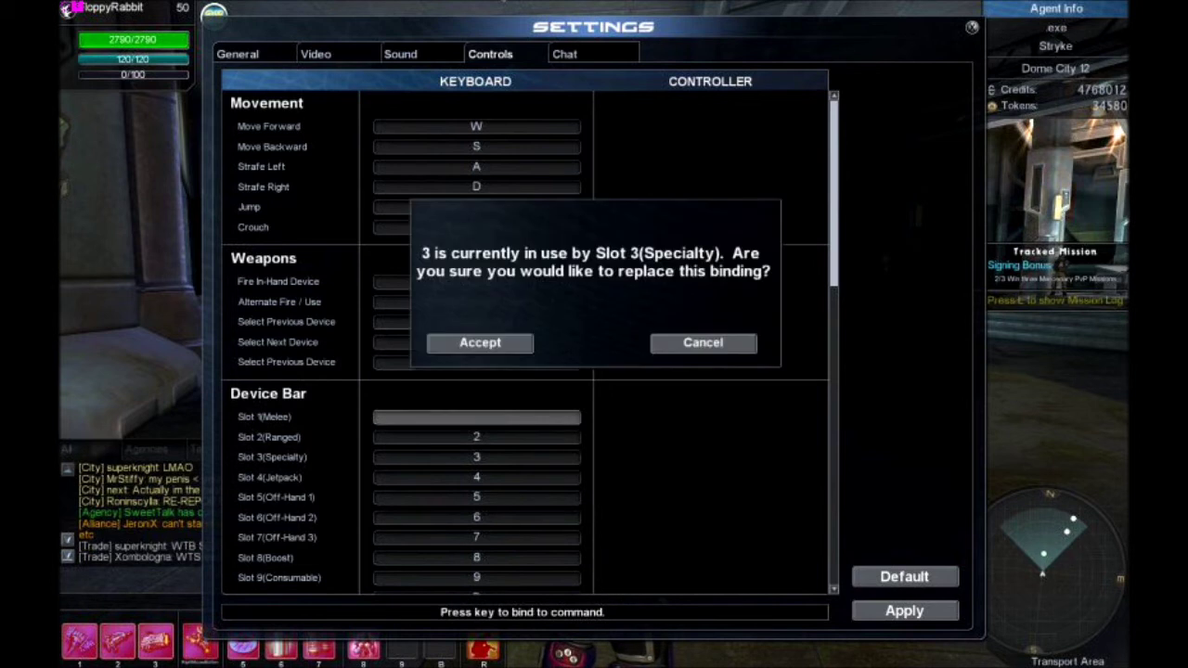
{"action": "left_click", "coordinate": [480, 343]}
{"action": "left_click", "coordinate": [476, 437]}
{"action": "scroll", "coordinate": [476, 438], "scroll_direction": "up", "scroll_amount": 1}
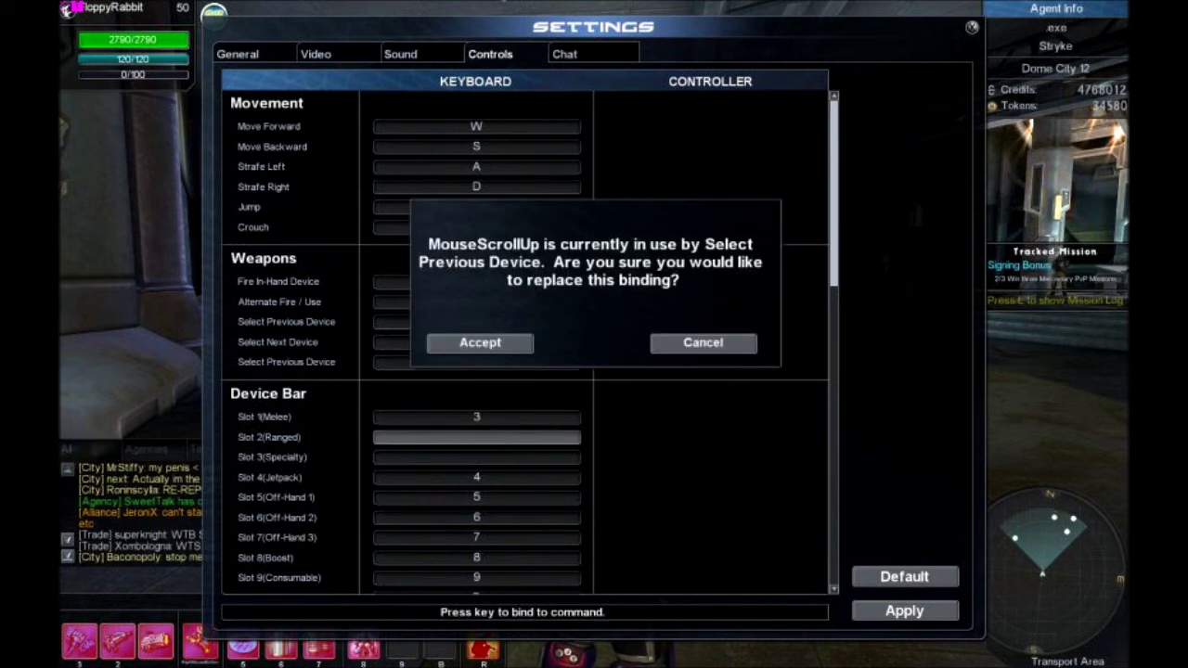
{"action": "left_click", "coordinate": [480, 343]}
{"action": "left_click", "coordinate": [476, 457]}
{"action": "scroll", "coordinate": [477, 456], "scroll_direction": "down", "scroll_amount": 1}
{"action": "left_click", "coordinate": [480, 342]}
{"action": "left_click", "coordinate": [476, 477]}
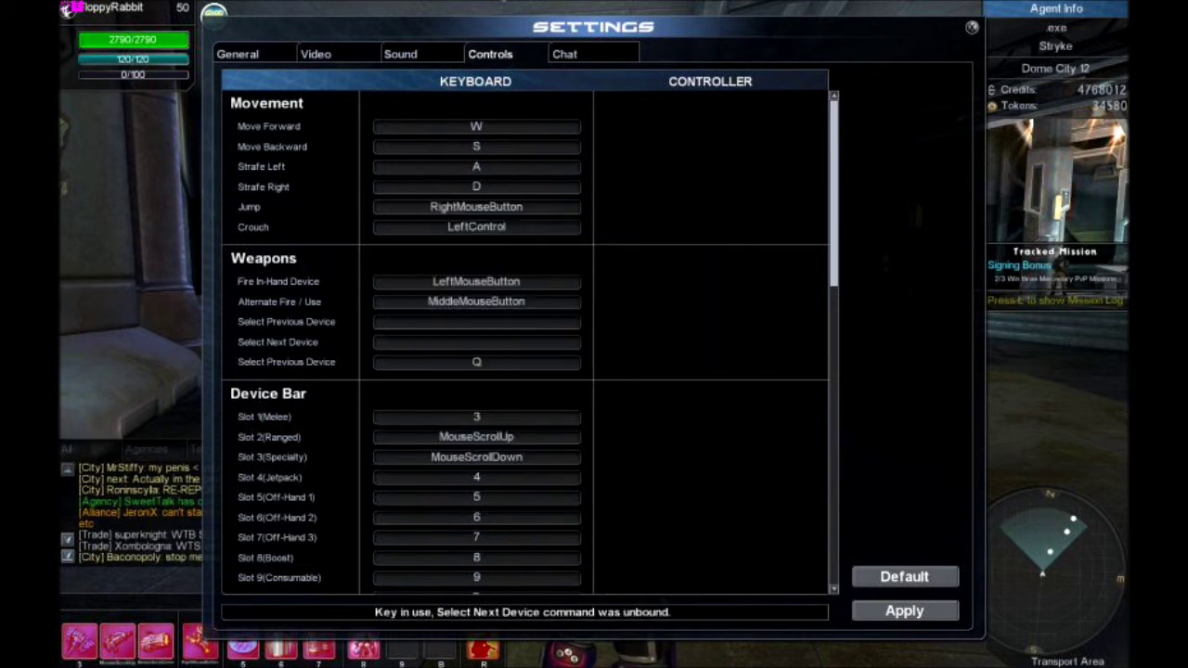
{"action": "key", "text": "space"}
Bind Off-Hand 1, 2 and 3 slots to Q, E and 4.
{"action": "left_click", "coordinate": [476, 497]}
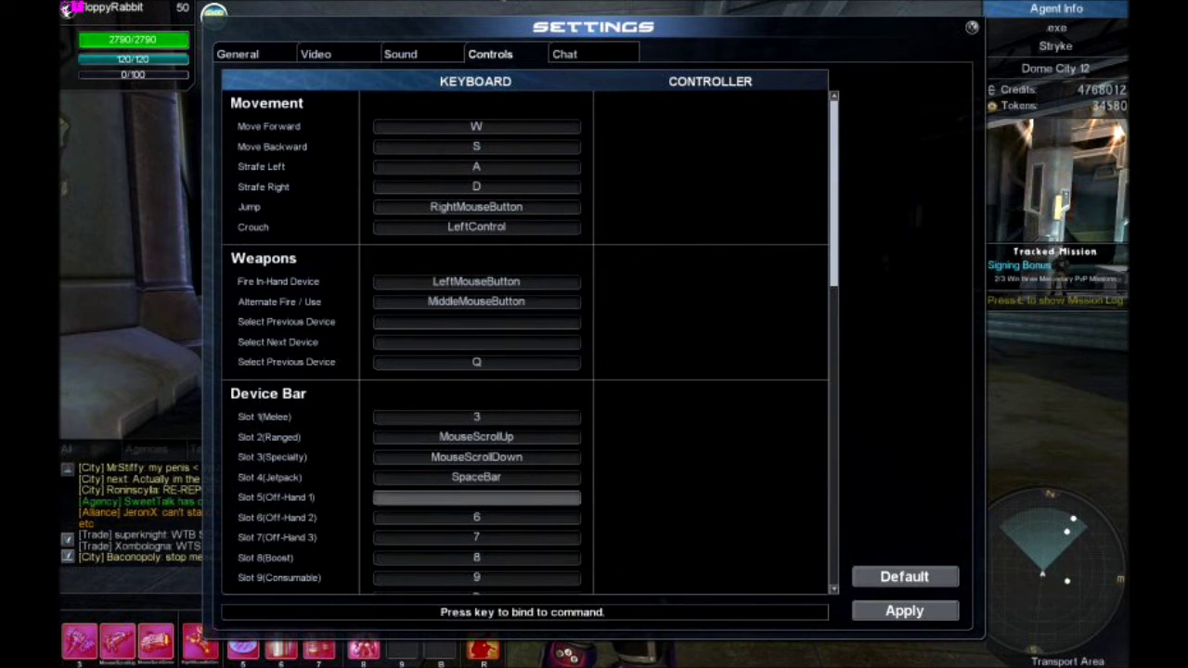
{"action": "key", "text": "q"}
{"action": "left_click", "coordinate": [480, 342]}
{"action": "left_click", "coordinate": [477, 517]}
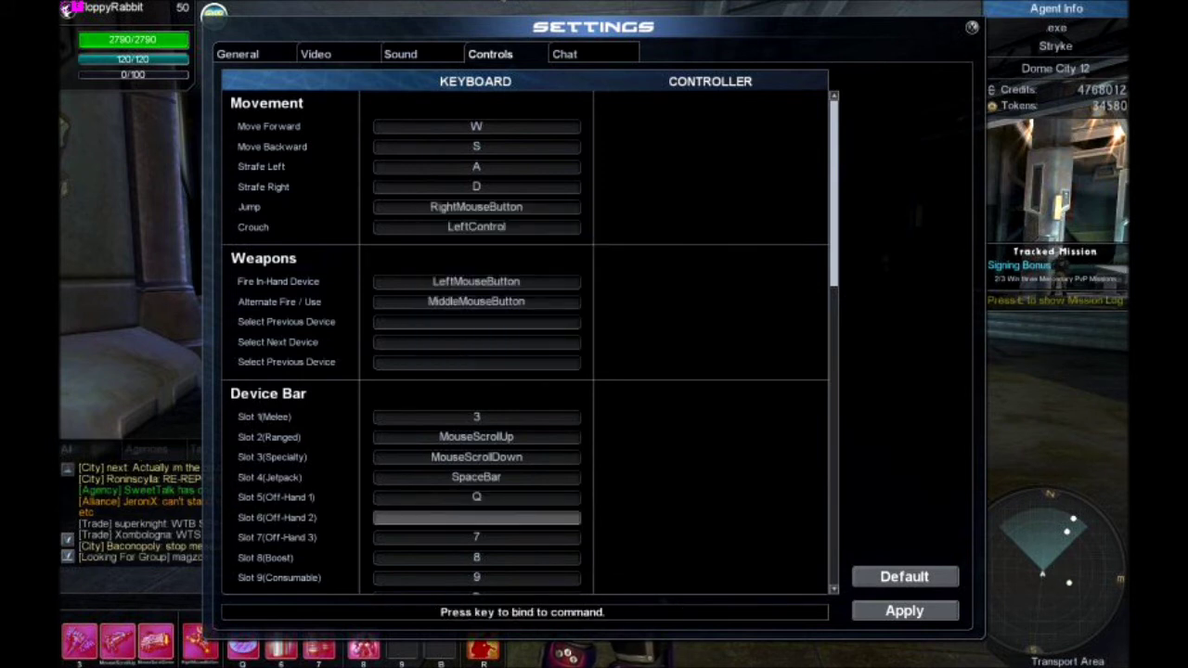
{"action": "key", "text": "e"}
{"action": "left_click", "coordinate": [476, 538]}
{"action": "key", "text": "4"}
Bind Slot 8 (Boost) to LeftShift and Slot 9 (Consumable) to 5, then go to the Video page.
{"action": "left_click", "coordinate": [477, 556]}
{"action": "key", "text": "shift"}
{"action": "scroll", "coordinate": [525, 343], "scroll_direction": "down", "scroll_amount": 3}
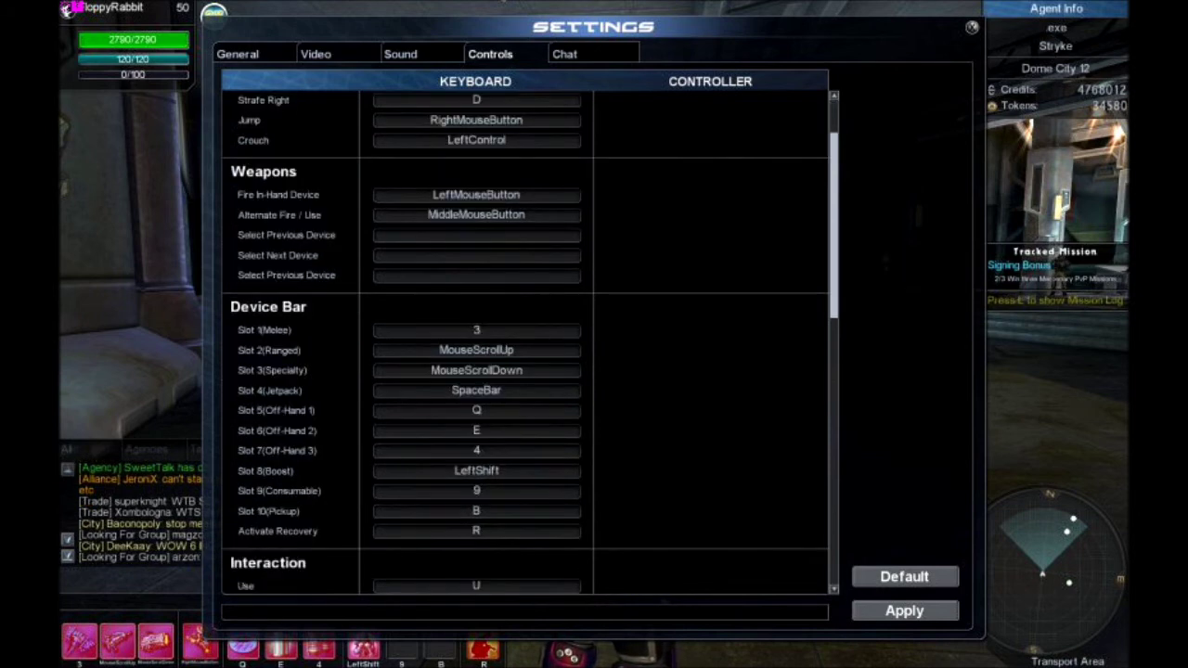
{"action": "left_click", "coordinate": [476, 491]}
{"action": "key", "text": "5"}
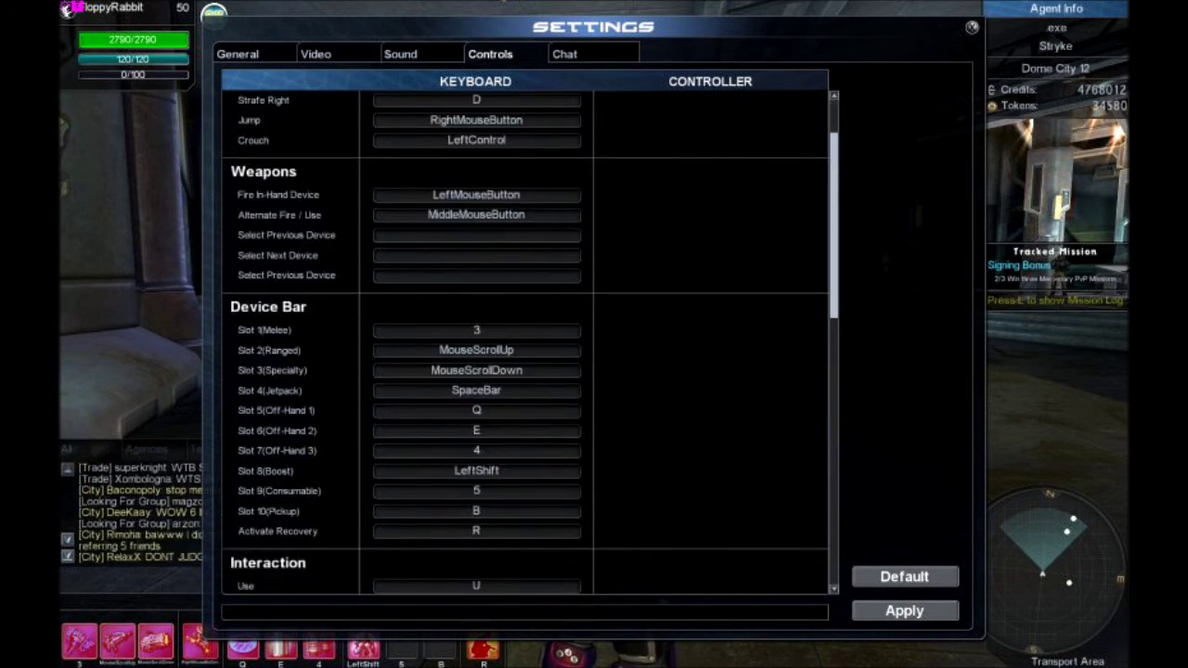
{"action": "scroll", "coordinate": [525, 343], "scroll_direction": "down", "scroll_amount": 20}
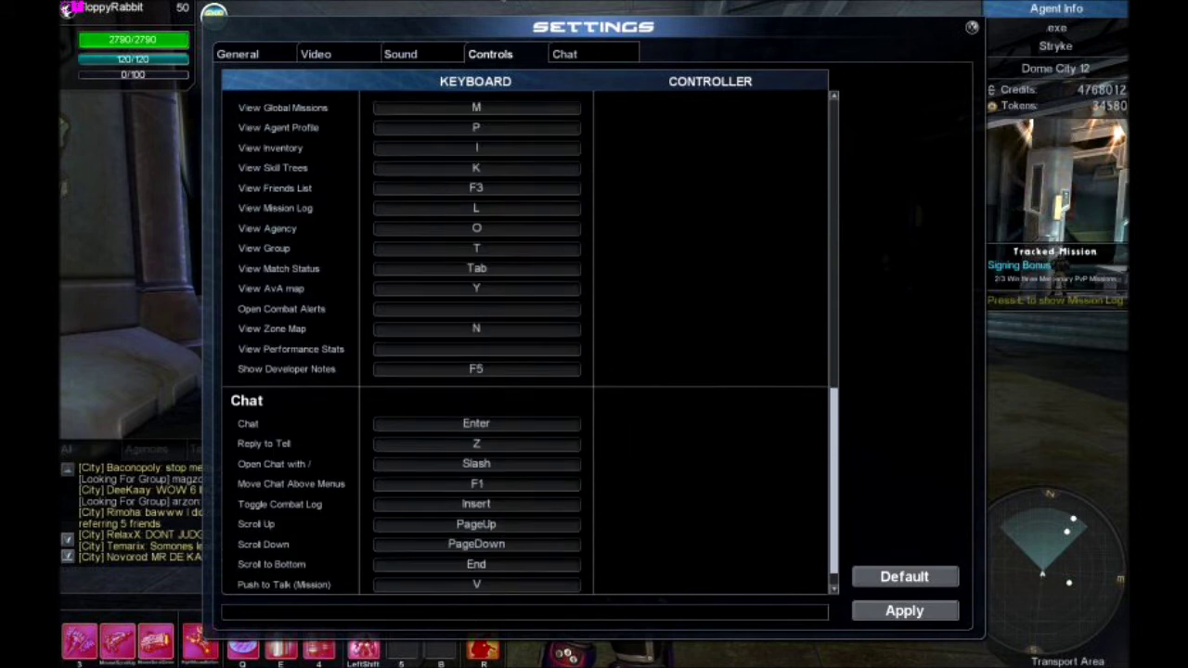
{"action": "scroll", "coordinate": [524, 344], "scroll_direction": "down", "scroll_amount": 1}
{"action": "scroll", "coordinate": [524, 344], "scroll_direction": "up", "scroll_amount": 20}
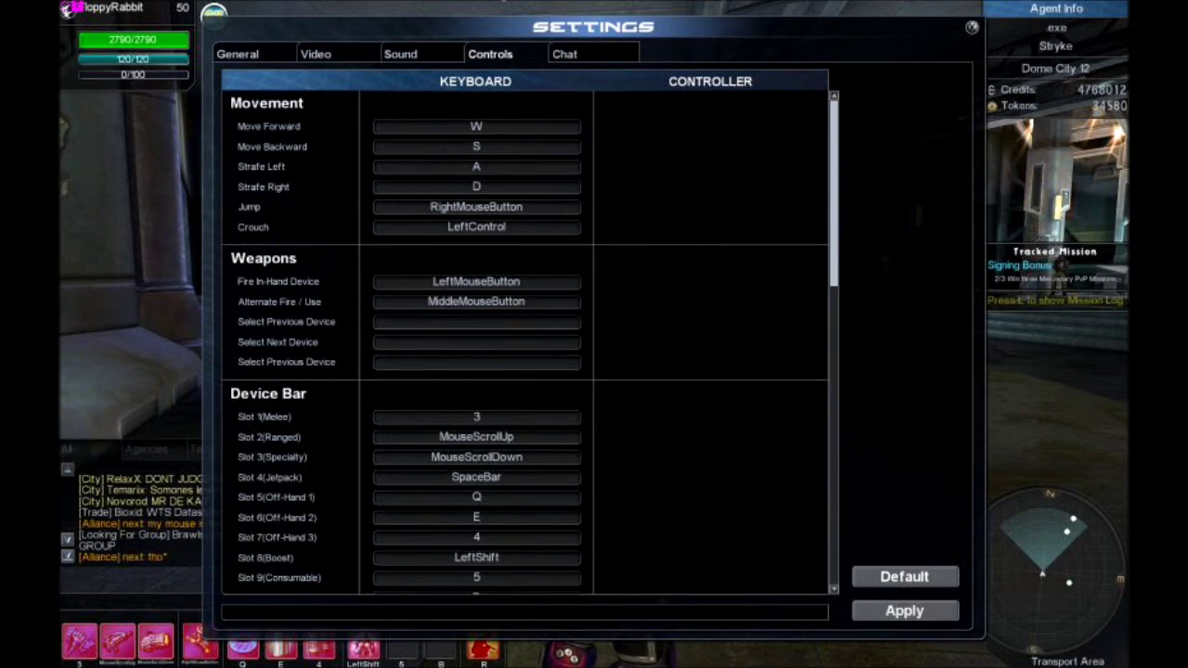
{"action": "left_click", "coordinate": [316, 54]}
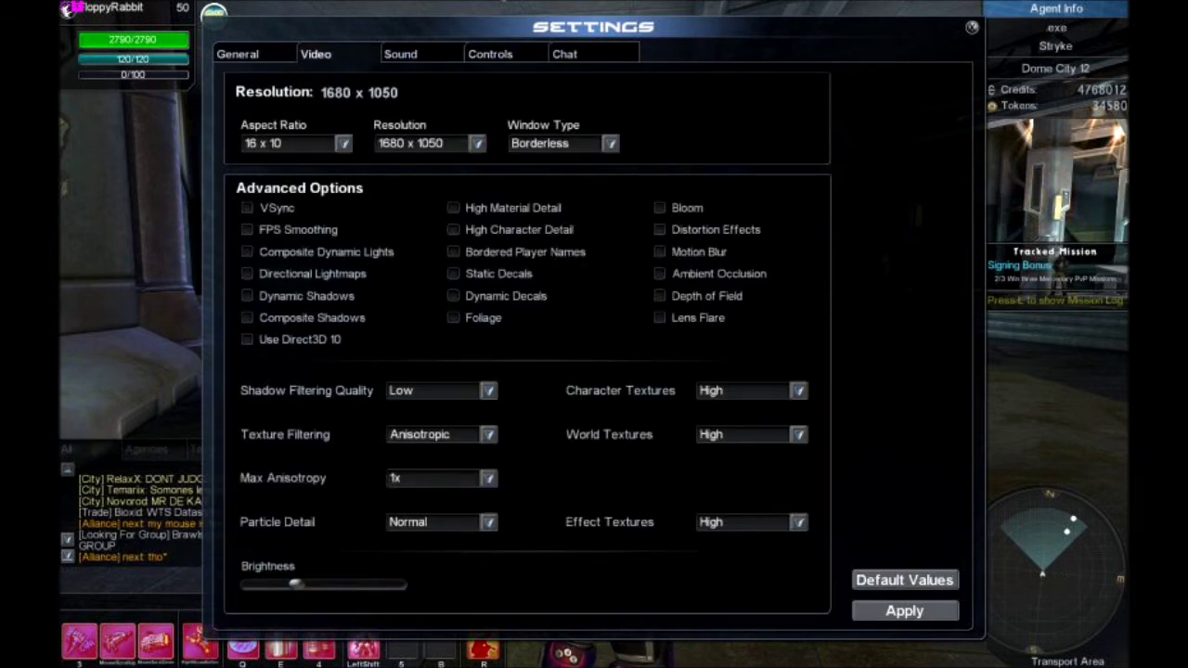
Nudge the Brightness slider slightly higher and apply the video settings.
{"action": "left_click_drag", "start_coordinate": [296, 584], "coordinate": [337, 584]}
{"action": "left_click", "coordinate": [905, 611]}
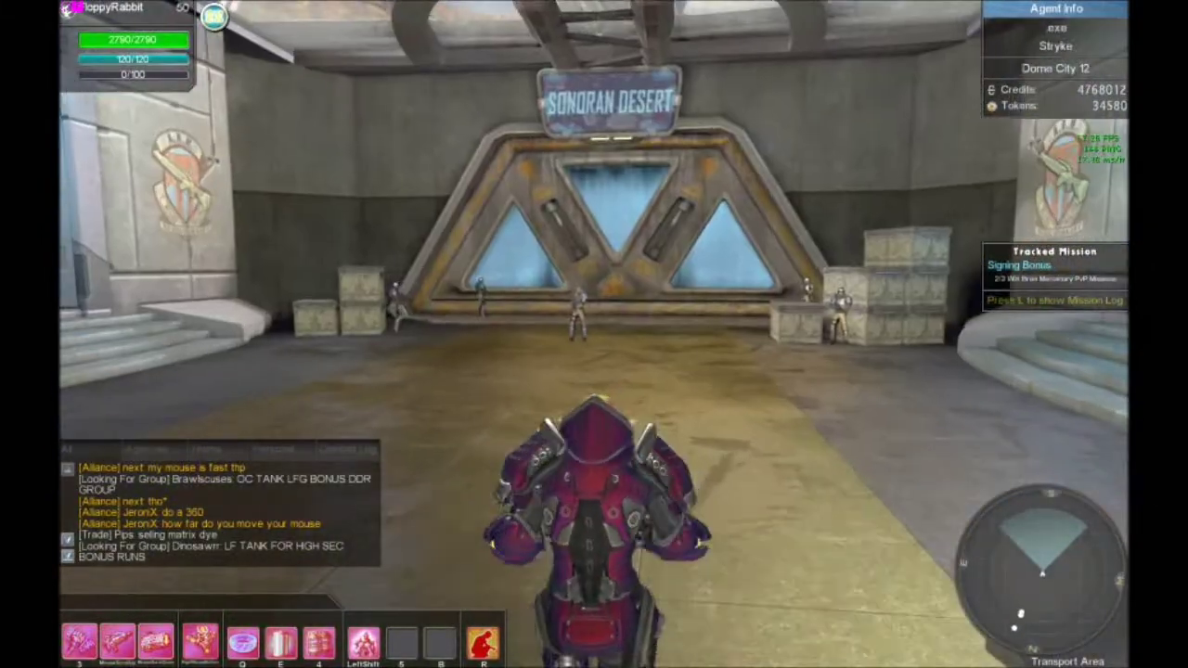
Walk forward toward the Sonoran Desert gate, then open Settings from the Esc menu.
{"action": "key", "text": "w"}
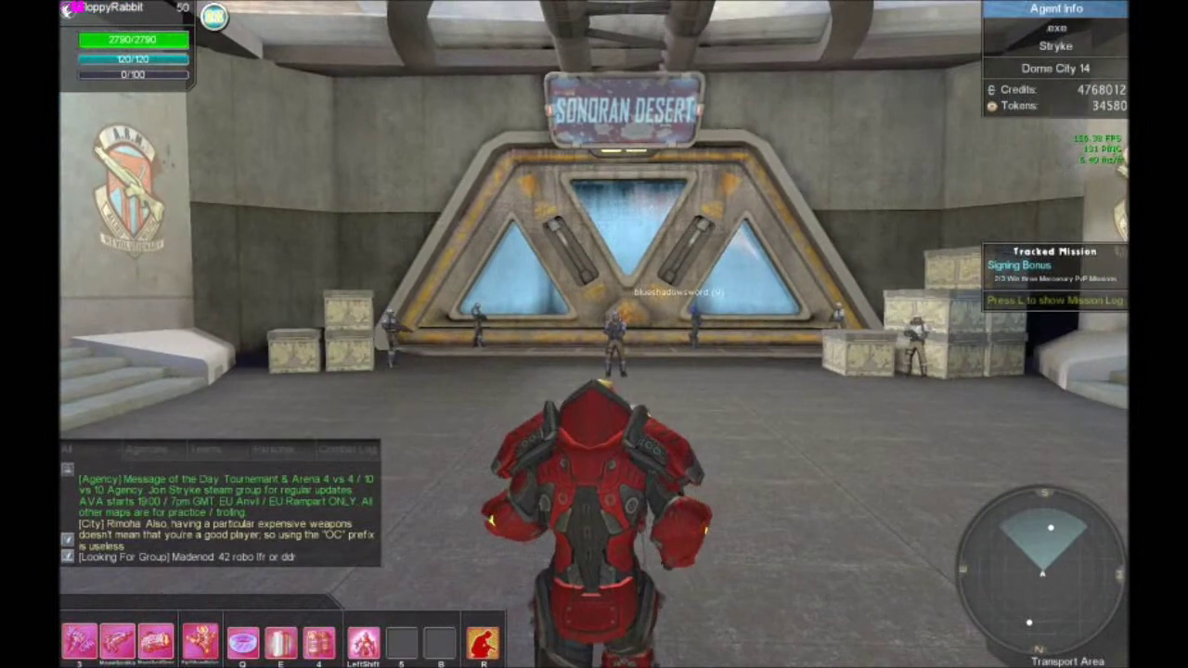
{"action": "key", "text": "Escape"}
{"action": "left_click", "coordinate": [588, 361]}
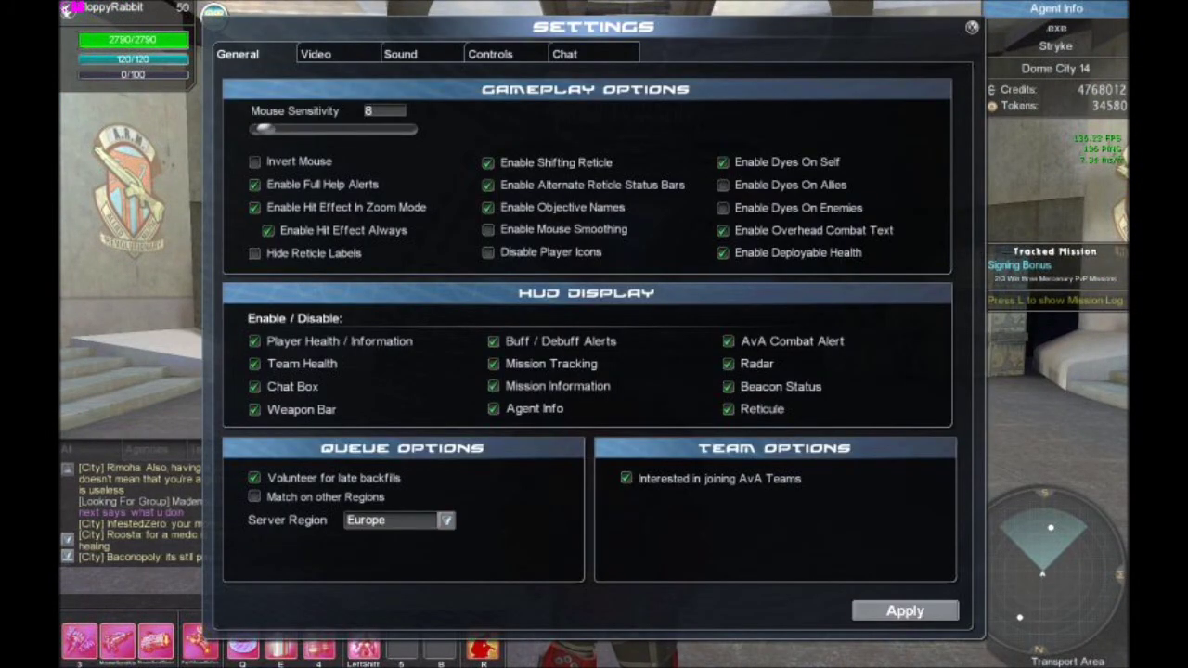
Close settings and send the chat reply '/r Making a guide for you bro'.
{"action": "key", "text": "Escape"}
{"action": "key", "text": "Return"}
{"action": "type", "text": "/r "}
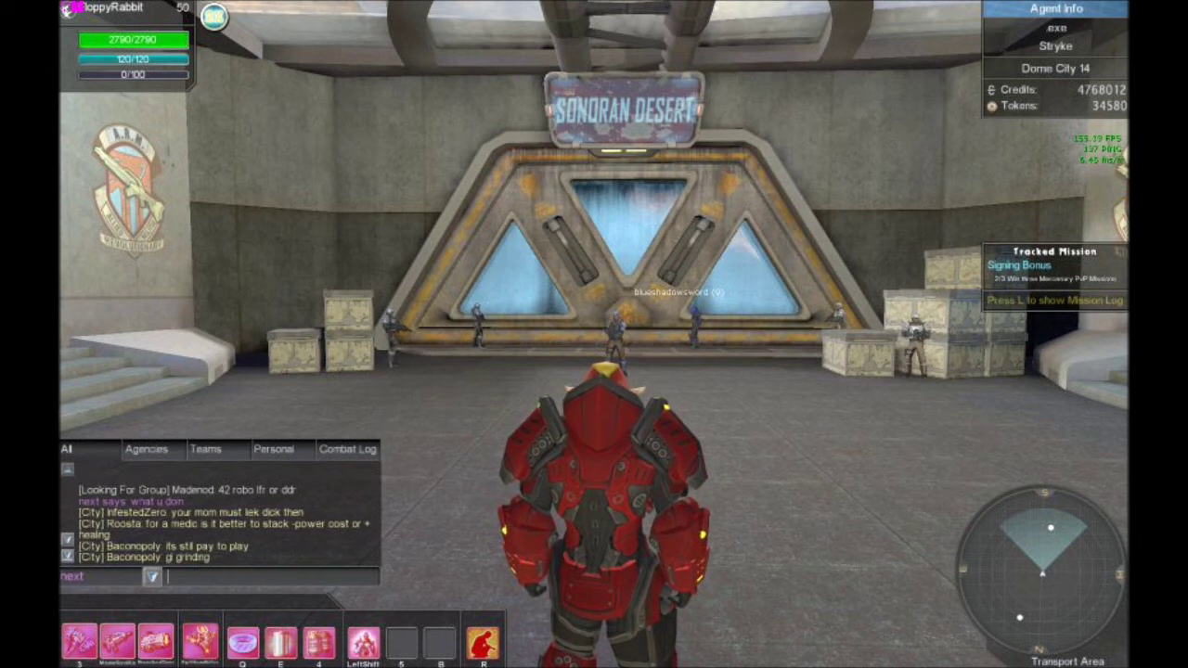
{"action": "type", "text": "Mak"}
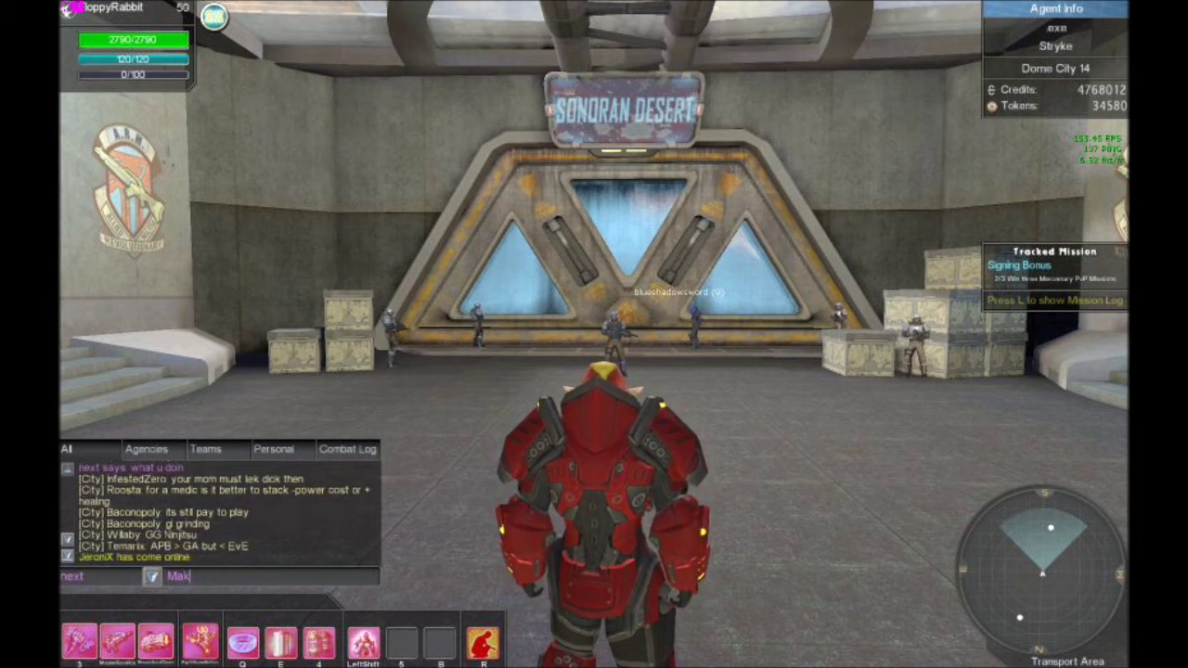
{"action": "type", "text": "mig a guide for you bro"}
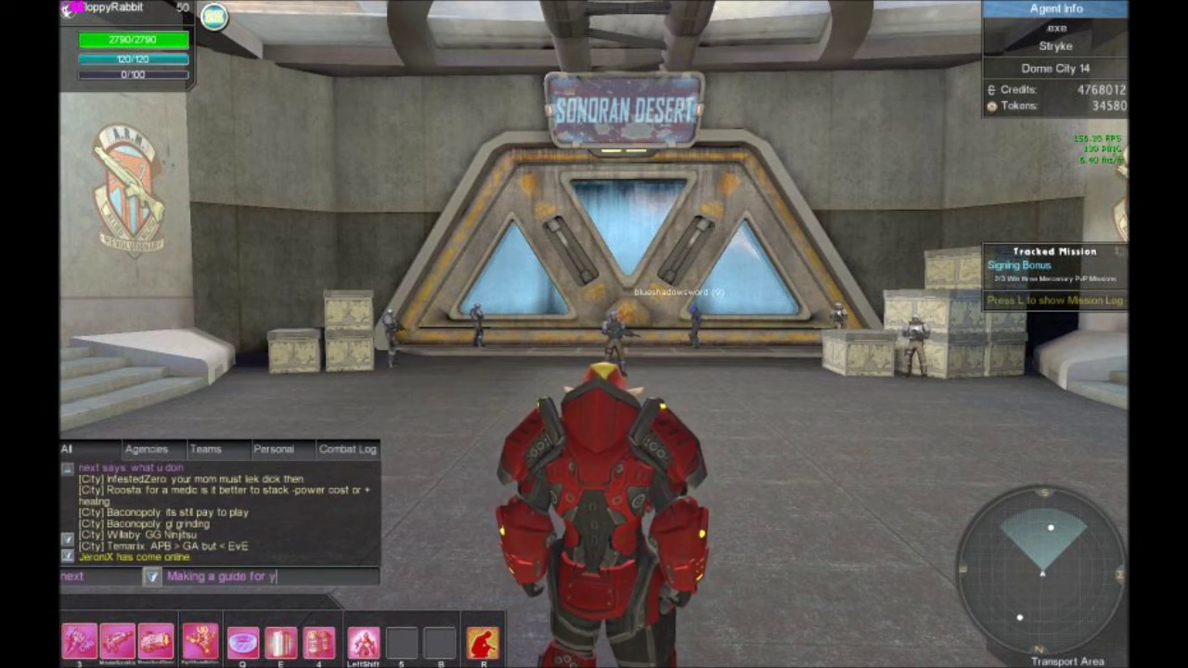
{"action": "key", "text": "Return"}
Move forward, then reopen Settings from the main menu on the Video page.
{"action": "key", "text": "w"}
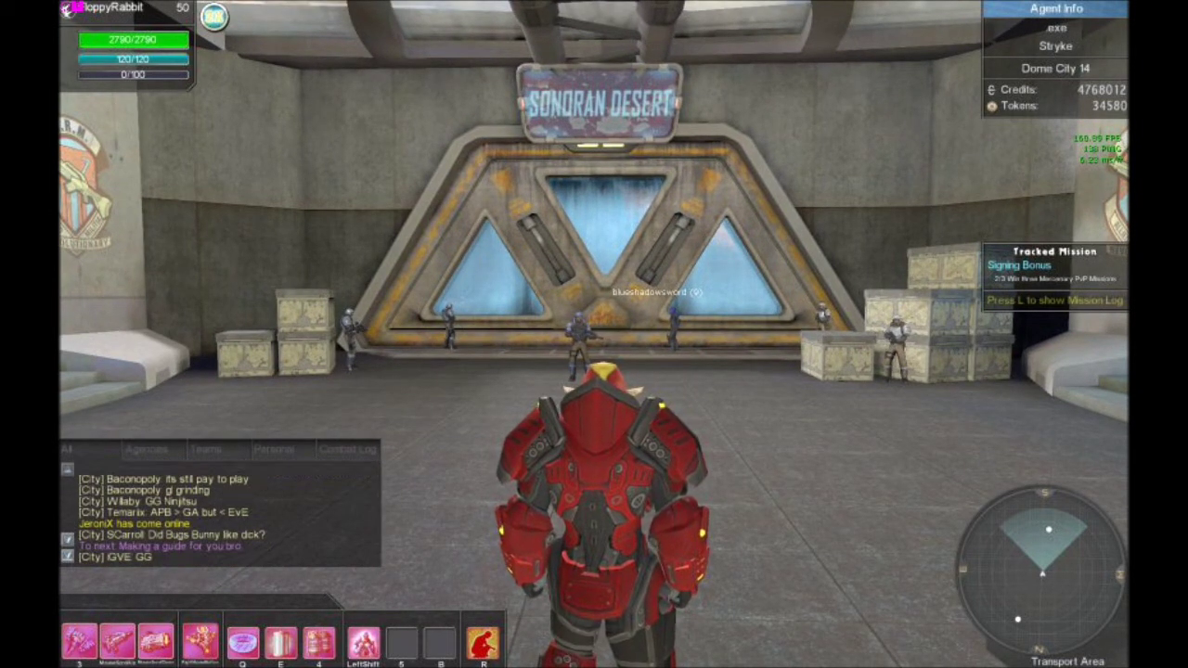
{"action": "key", "text": "Escape"}
{"action": "left_click", "coordinate": [548, 361]}
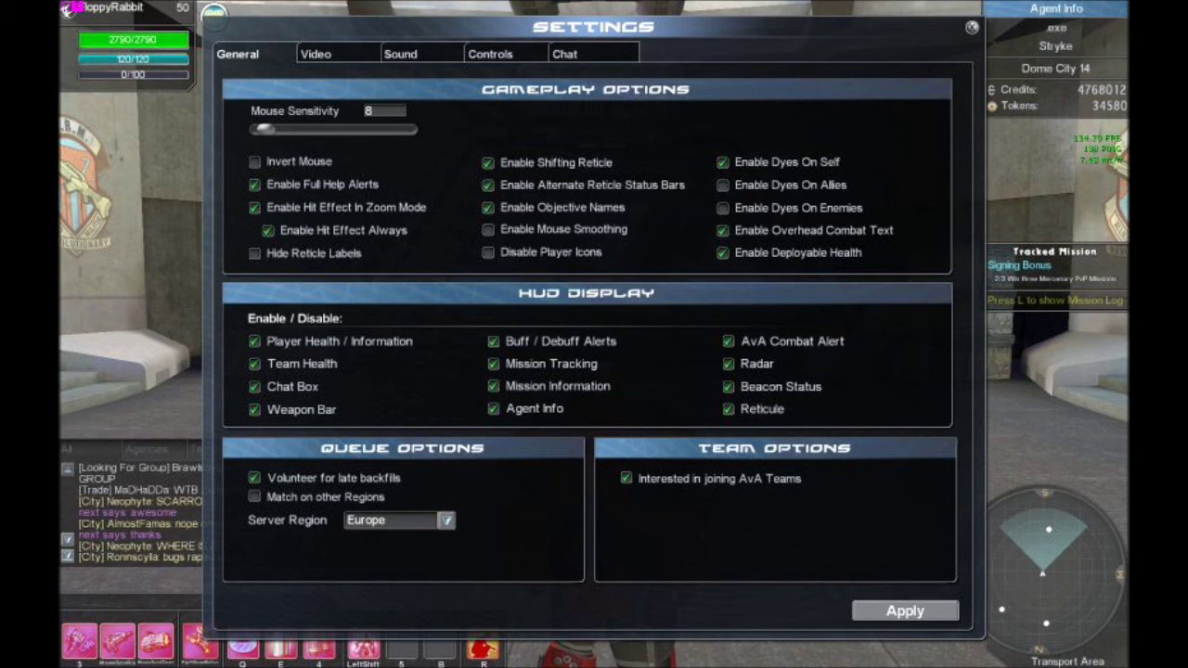
{"action": "left_click", "coordinate": [316, 54]}
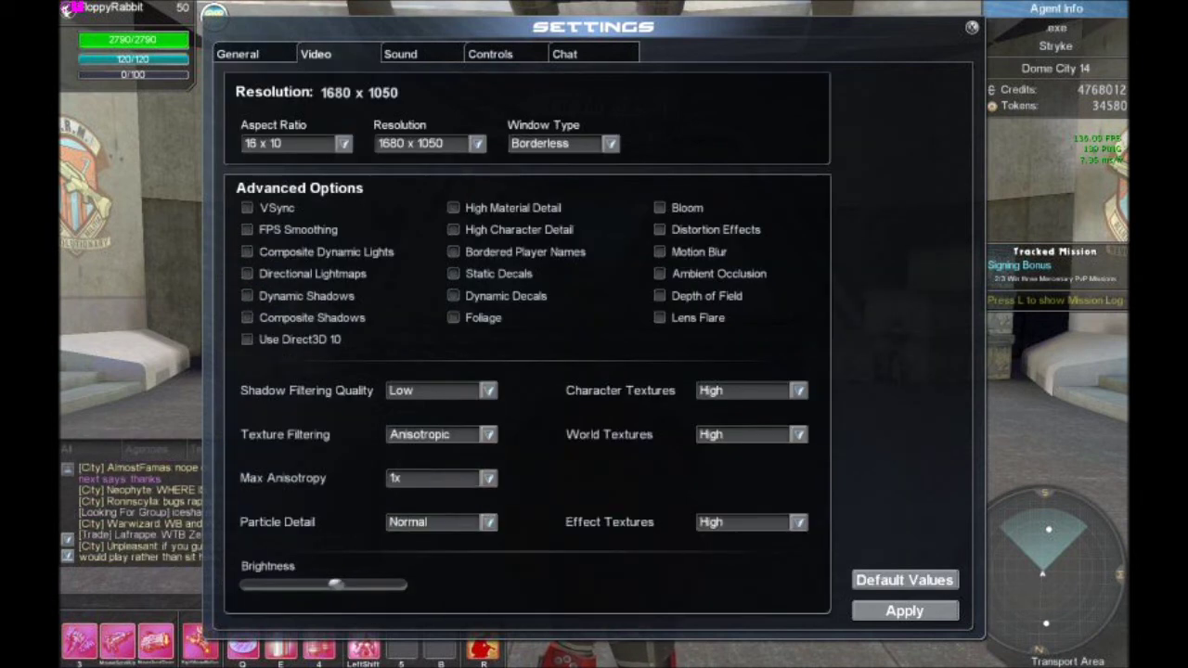